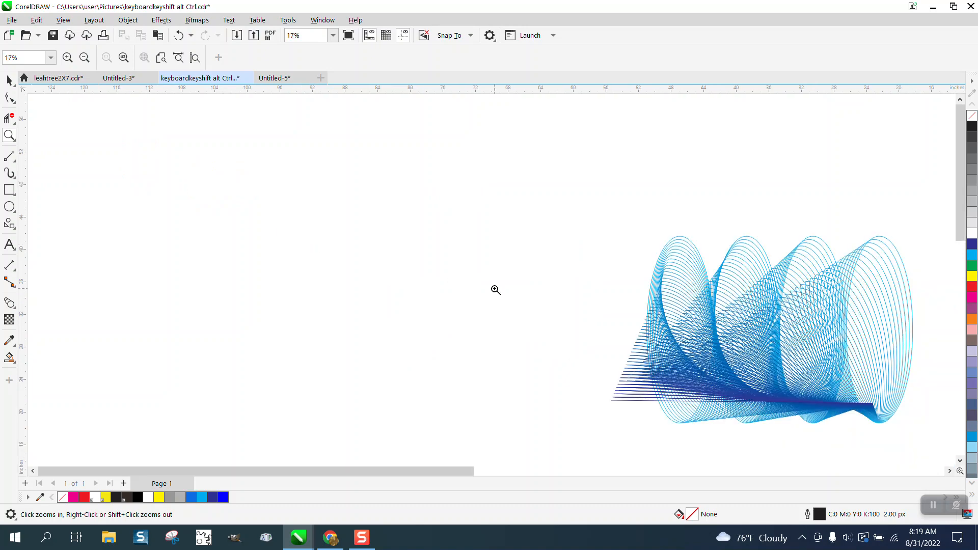
Step: Create a new symmetry and place its vertical mirror line through the middle of the page
{"action": "left_click_drag", "start_coordinate": [656, 337], "coordinate": [797, 427]}
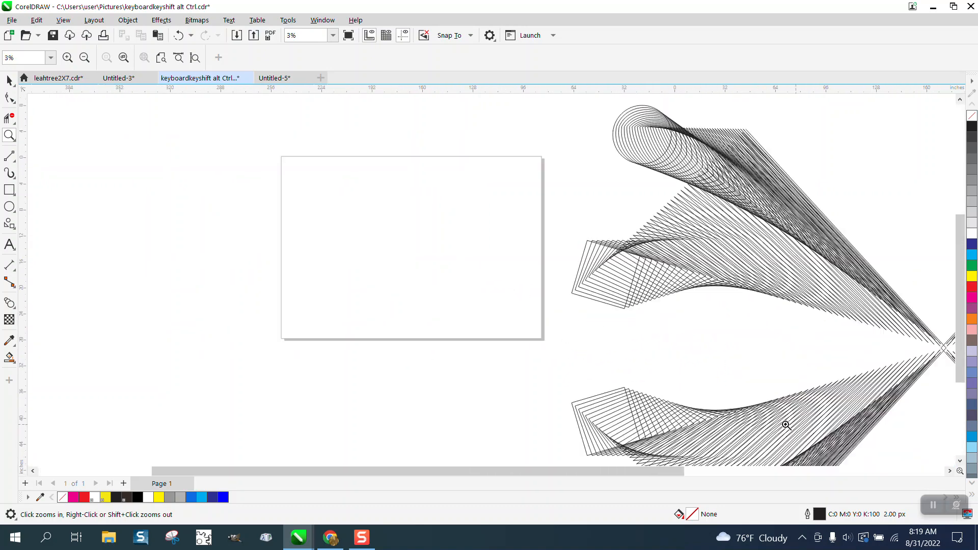
{"action": "left_click", "coordinate": [8, 84]}
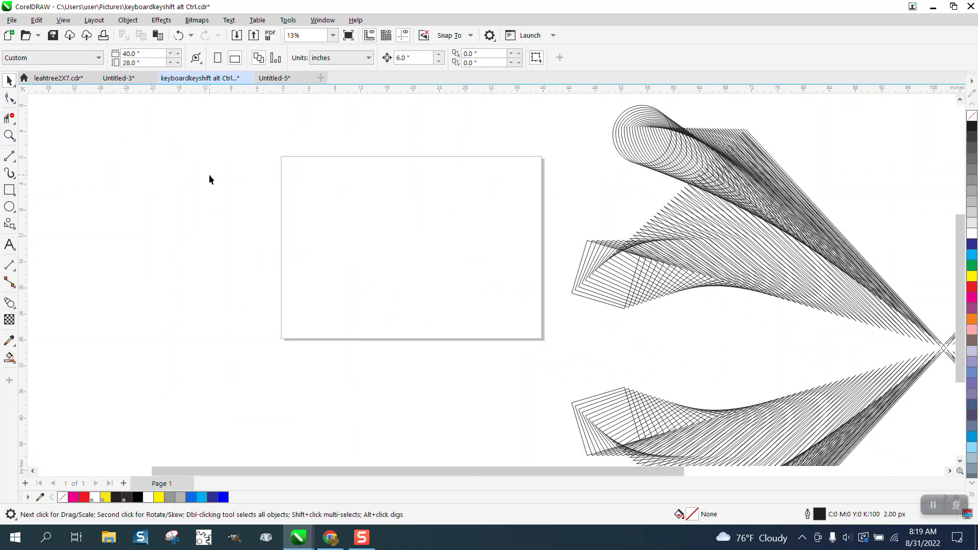
{"action": "left_click", "coordinate": [133, 23]}
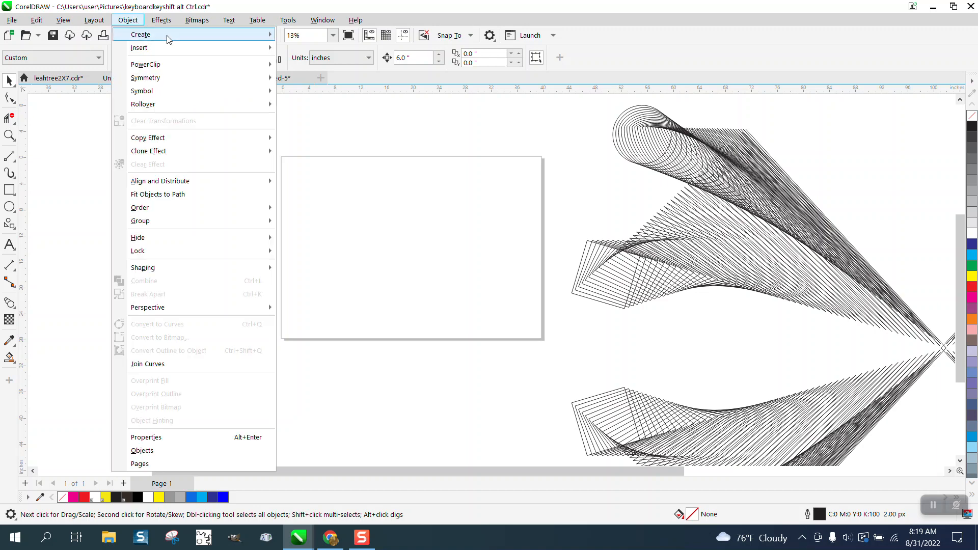
{"action": "mouse_move", "coordinate": [146, 79]}
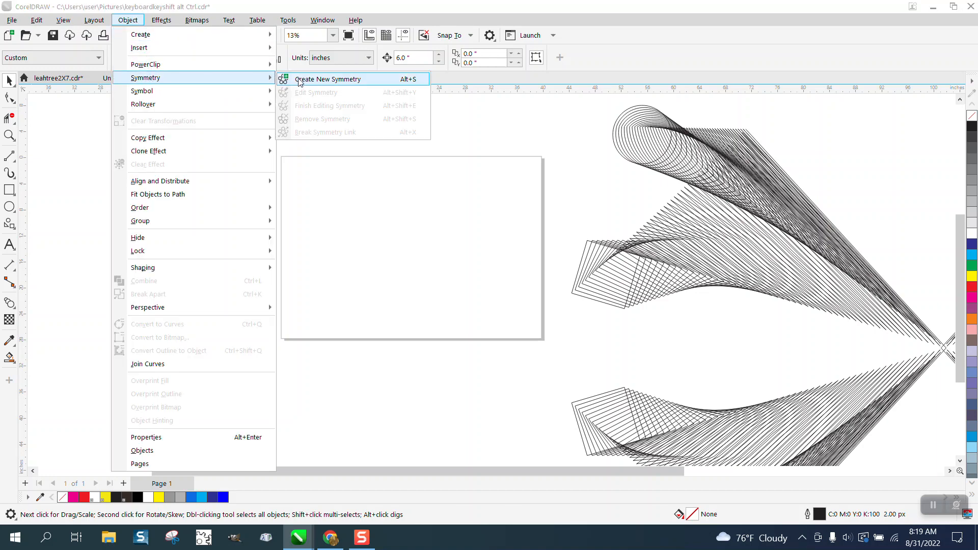
{"action": "left_click", "coordinate": [328, 79]}
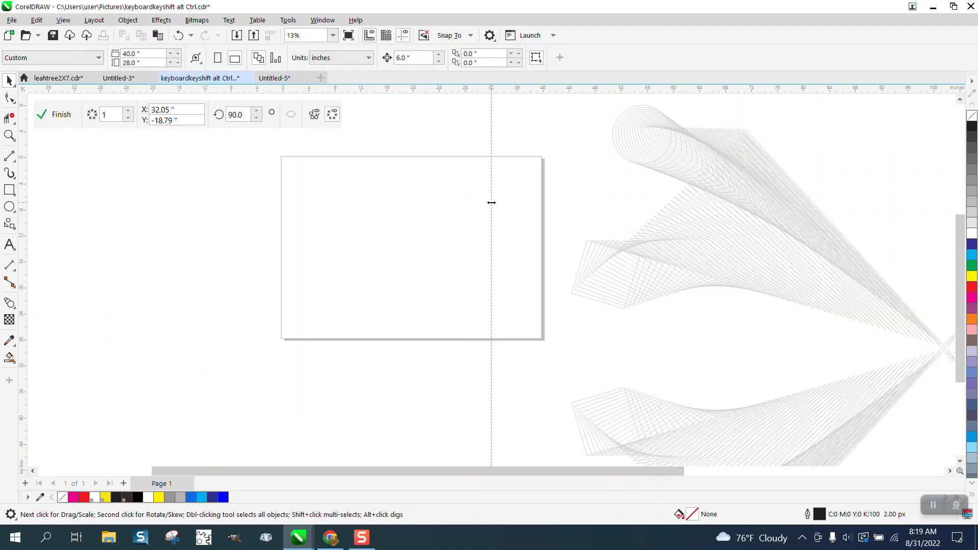
{"action": "left_click", "coordinate": [491, 202]}
{"action": "left_click_drag", "start_coordinate": [467, 214], "coordinate": [454, 203]}
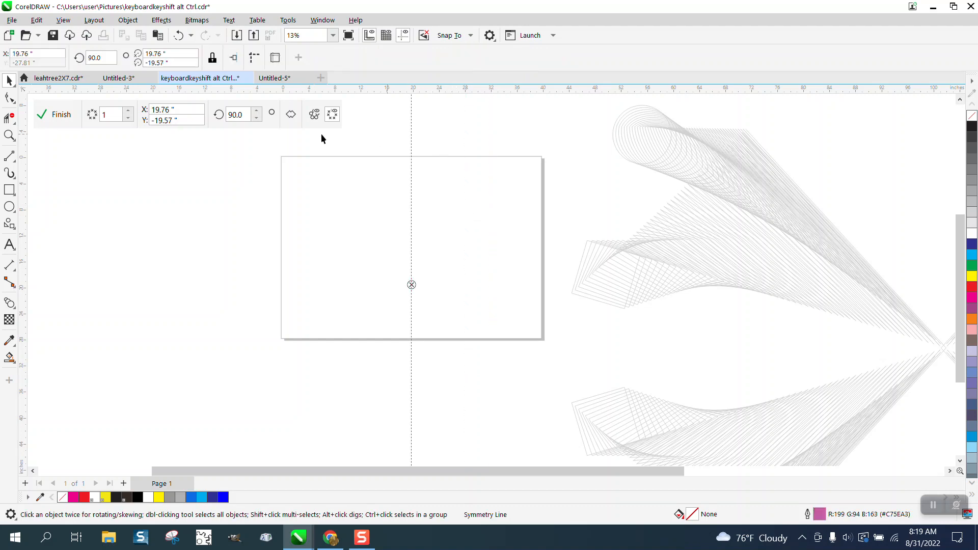
Step: Set the symmetry to 2 mirror lines and move its centre up to the page's middle
{"action": "left_click", "coordinate": [129, 112]}
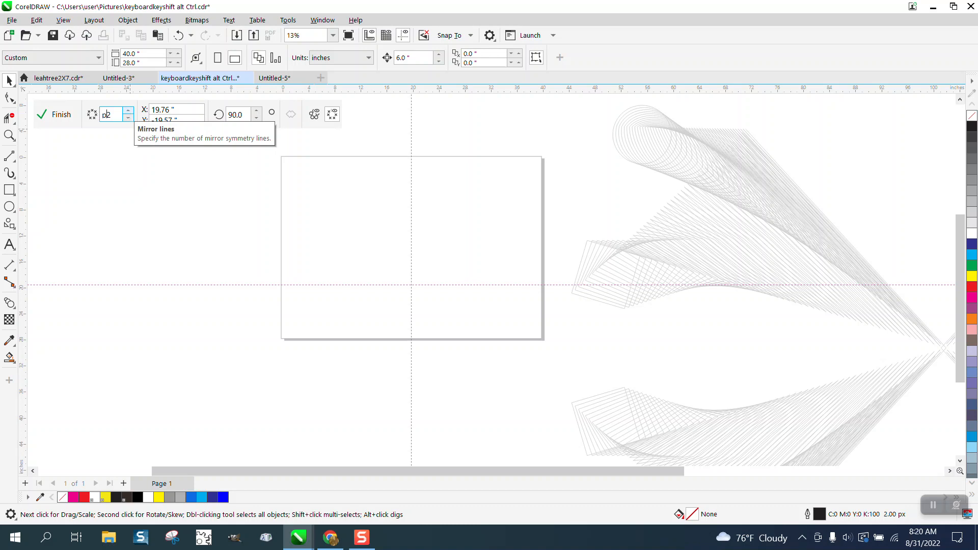
{"action": "type", "text": "p"}
{"action": "left_click", "coordinate": [440, 286]}
{"action": "type", "text": "p"}
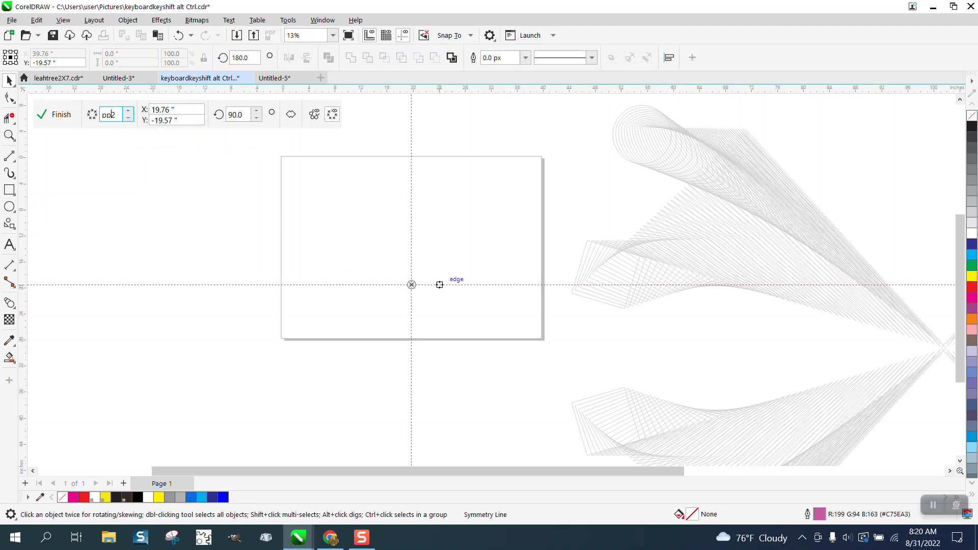
{"action": "type", "text": "p"}
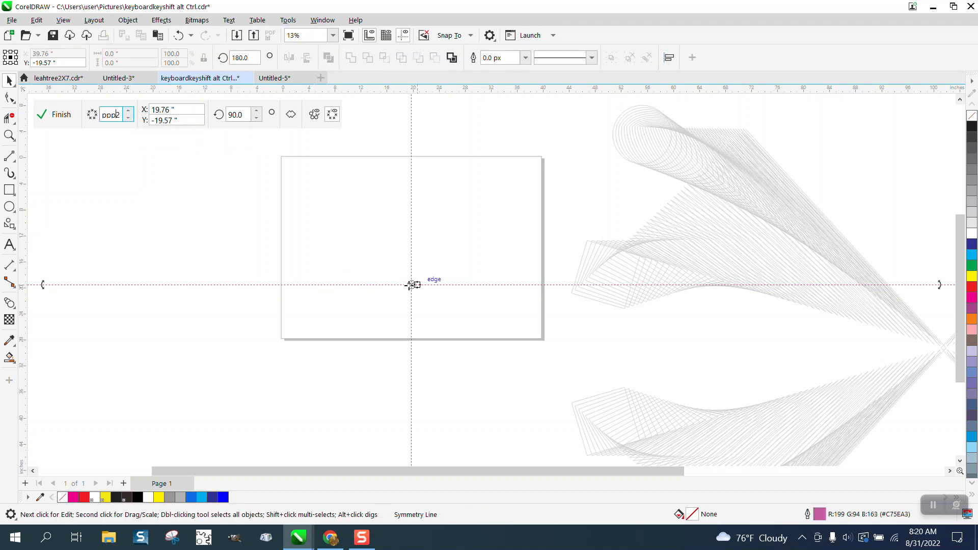
{"action": "left_click_drag", "start_coordinate": [411, 285], "coordinate": [411, 247]}
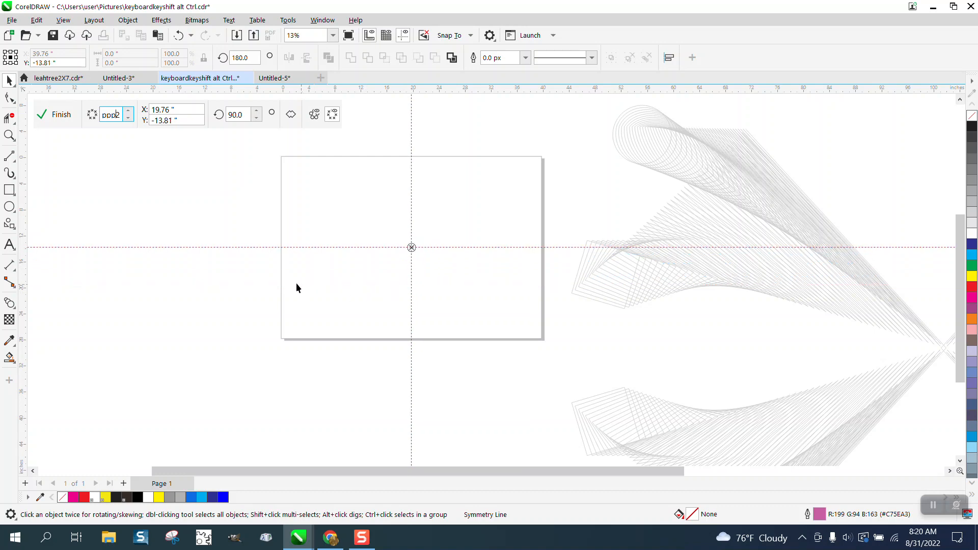
Step: Draw a circle about 6.26 inches wide in the page's upper-left quadrant
{"action": "left_click", "coordinate": [9, 135]}
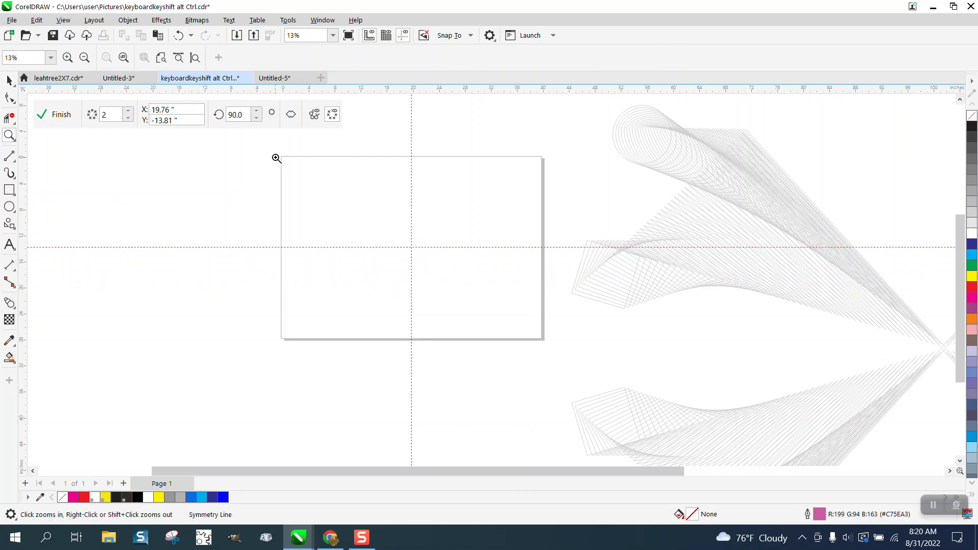
{"action": "left_click_drag", "start_coordinate": [266, 150], "coordinate": [570, 365]}
{"action": "left_click", "coordinate": [9, 206]}
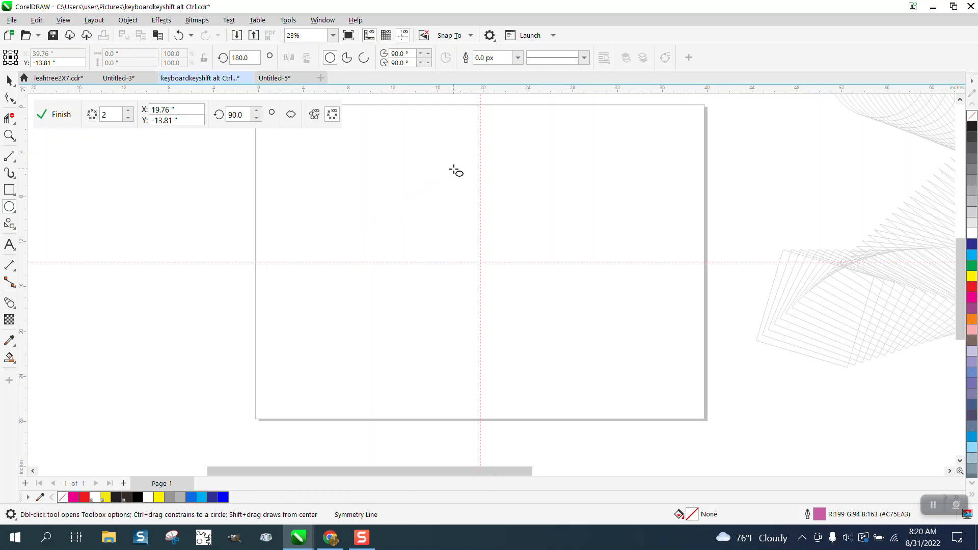
{"action": "left_click_drag", "start_coordinate": [452, 168], "coordinate": [384, 238]}
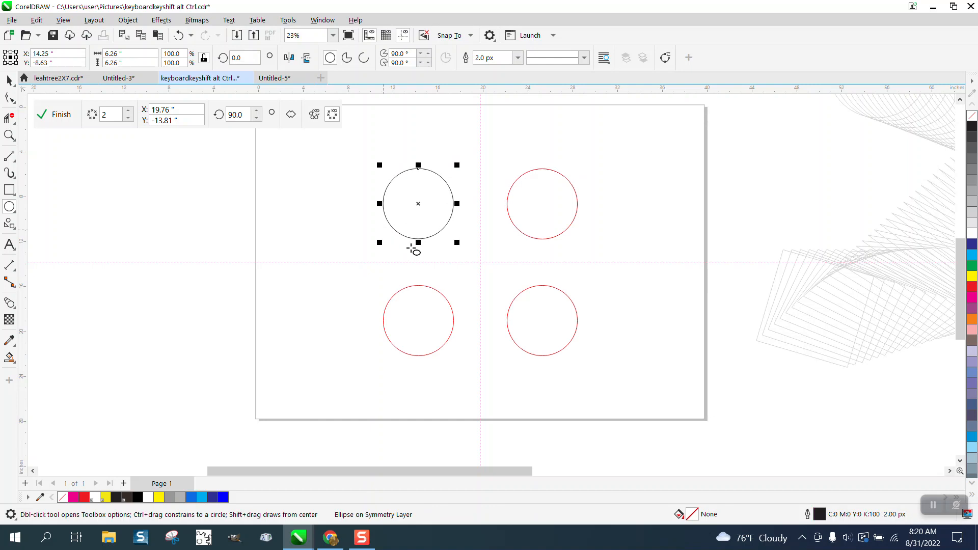
Step: Reshape the circle into a petal by moving its bottom and right nodes onto the axes and bending its top curve
{"action": "left_click", "coordinate": [131, 23]}
{"action": "left_click", "coordinate": [177, 321]}
{"action": "left_click", "coordinate": [9, 97]}
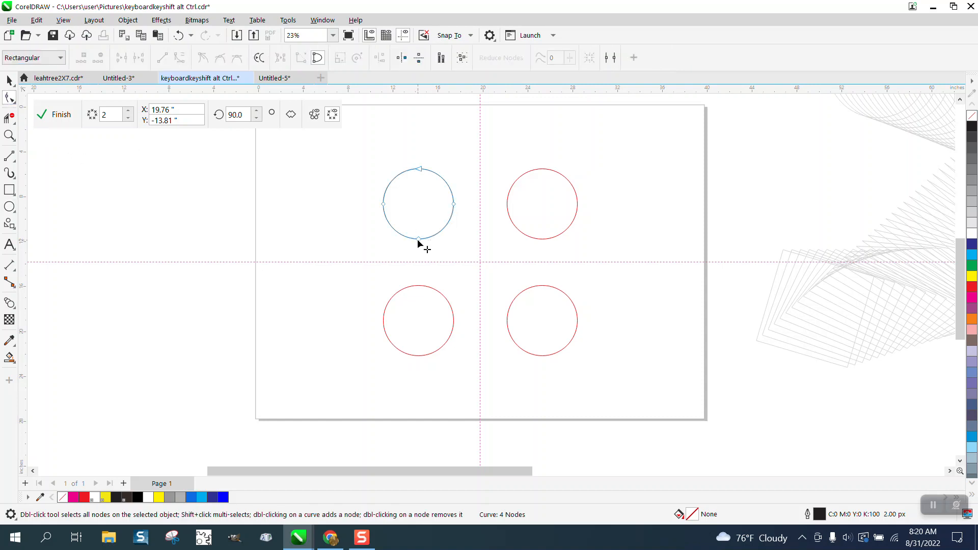
{"action": "left_click_drag", "start_coordinate": [418, 239], "coordinate": [421, 263]}
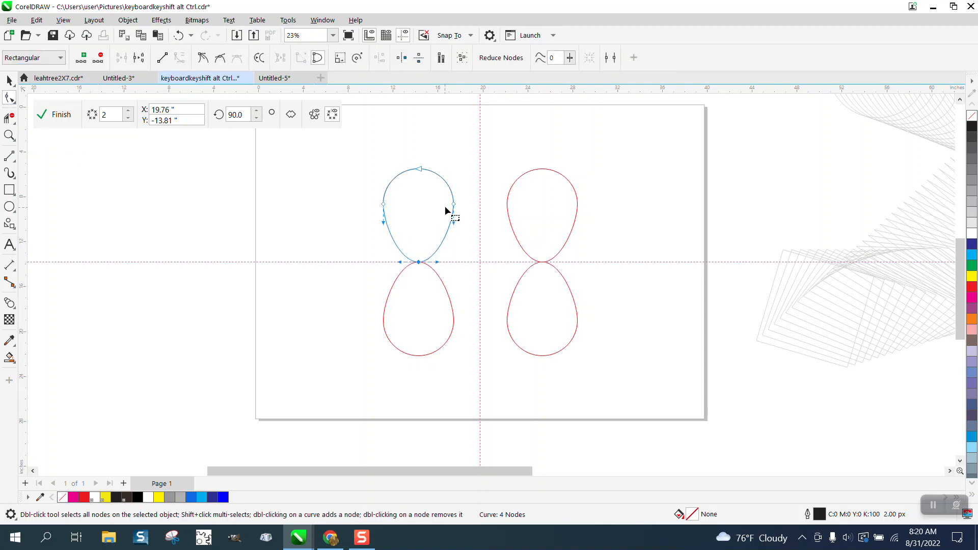
{"action": "left_click_drag", "start_coordinate": [454, 205], "coordinate": [480, 204]}
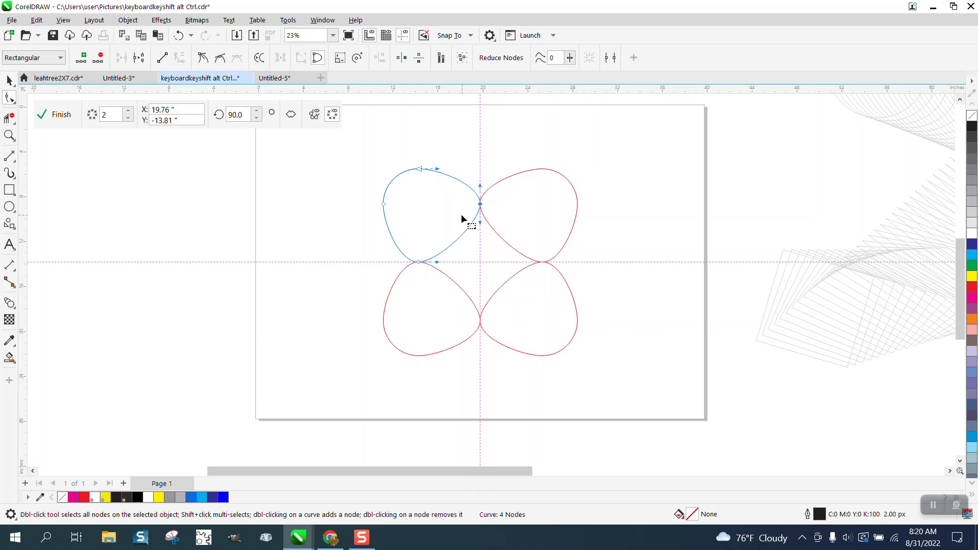
{"action": "left_click_drag", "start_coordinate": [437, 170], "coordinate": [424, 249]}
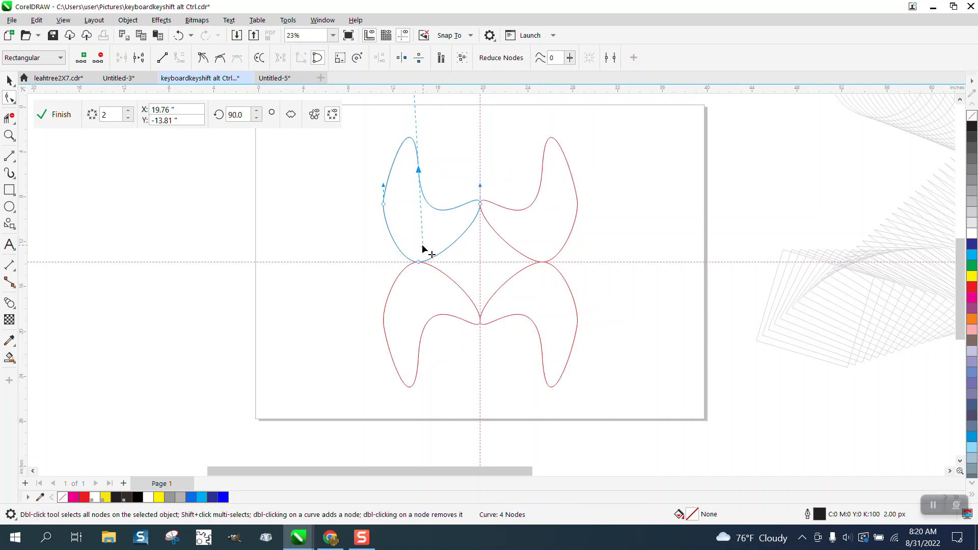
Step: Delete the reshaped symmetrical shape
{"action": "scroll", "coordinate": [422, 249], "scroll_direction": "down", "scroll_amount": 1}
{"action": "left_click", "coordinate": [9, 80]}
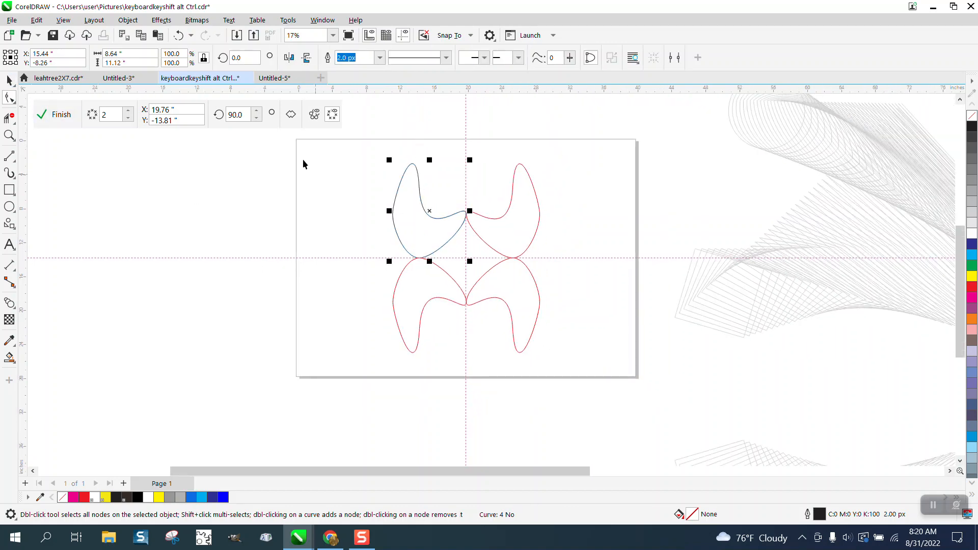
{"action": "key", "text": "space"}
{"action": "key", "text": "Delete"}
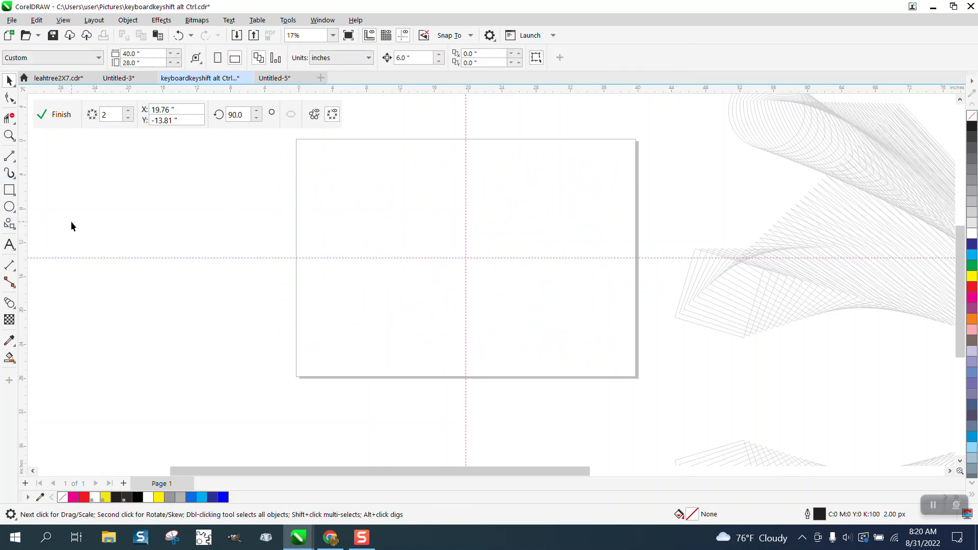
Step: Draw a circle about 4.5 inches wide and move it into the page's upper-left quadrant
{"action": "left_click", "coordinate": [10, 206]}
{"action": "mouse_move", "coordinate": [165, 181]}
{"action": "left_mouse_down"}
{"action": "mouse_move", "coordinate": [143, 214]}
{"action": "mouse_move", "coordinate": [124, 219]}
{"action": "left_mouse_up"}
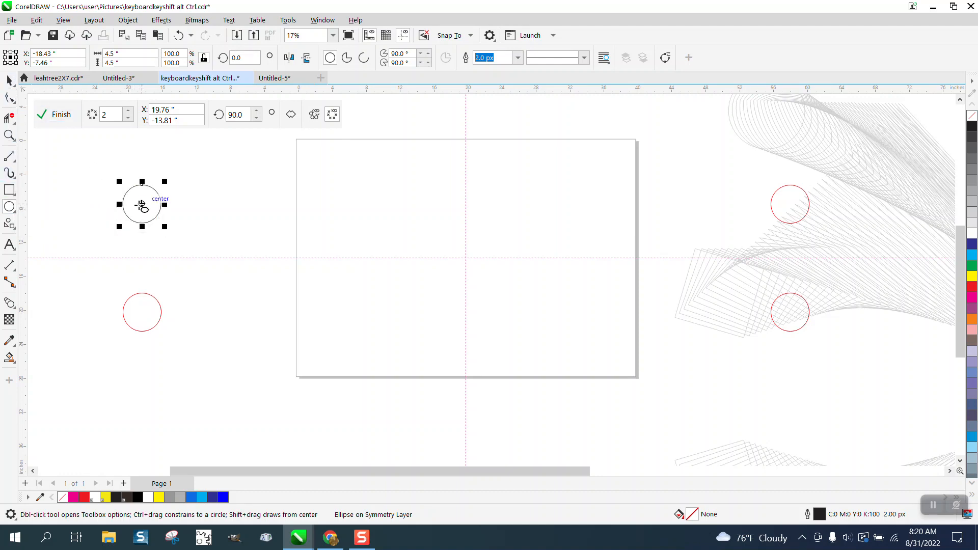
{"action": "left_click_drag", "start_coordinate": [141, 205], "coordinate": [374, 206]}
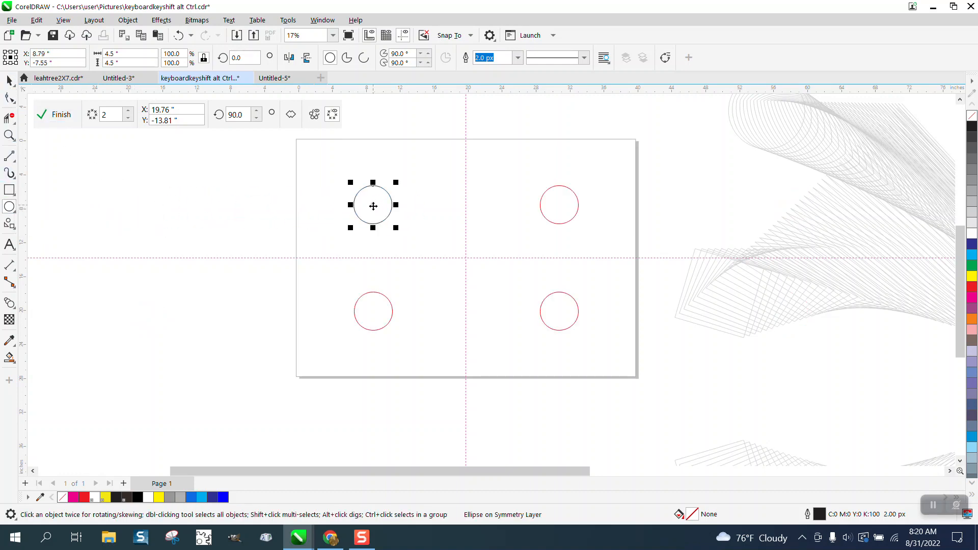
Step: Finish editing the symmetry and remove it from the circle
{"action": "left_click", "coordinate": [57, 116]}
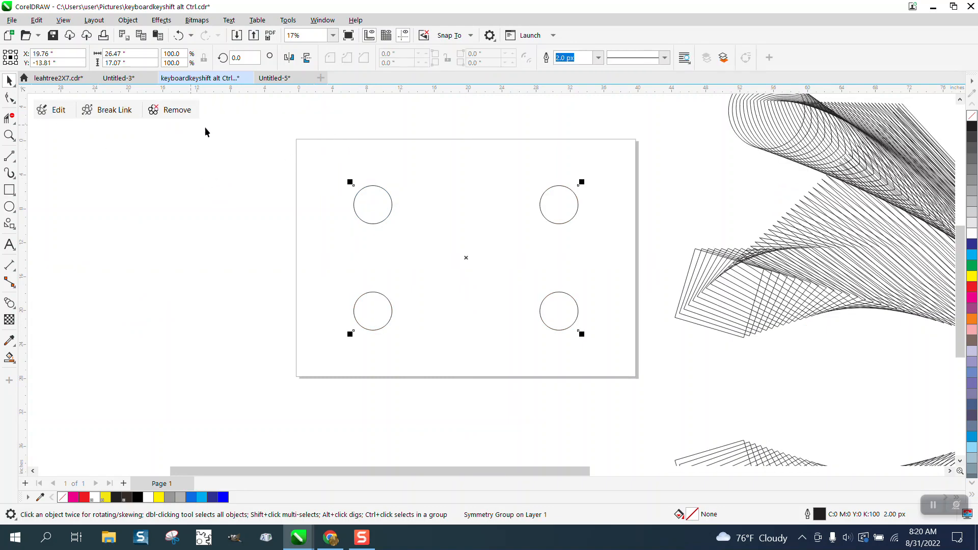
{"action": "left_click", "coordinate": [185, 109]}
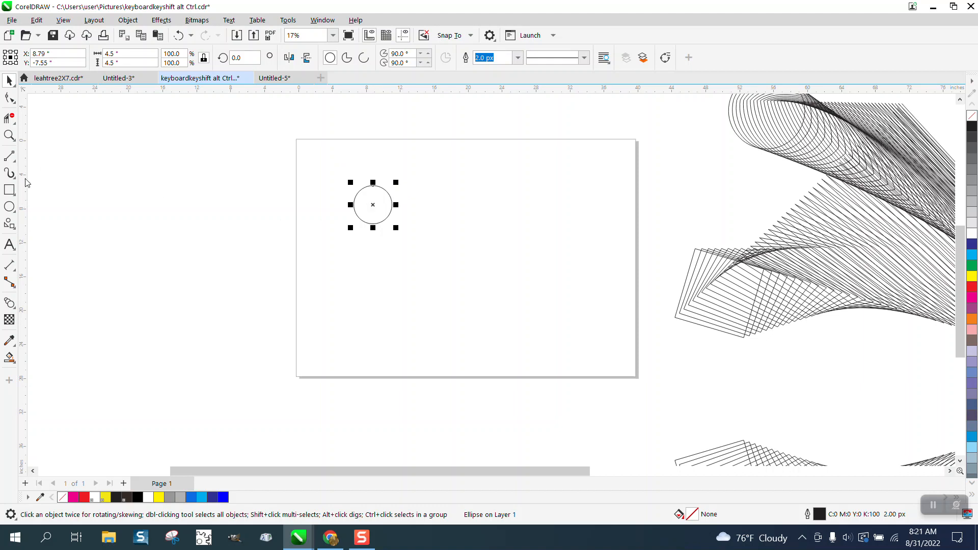
Step: Draw a square about 5.16 inches wide straddling the page's left edge
{"action": "left_click", "coordinate": [9, 189]}
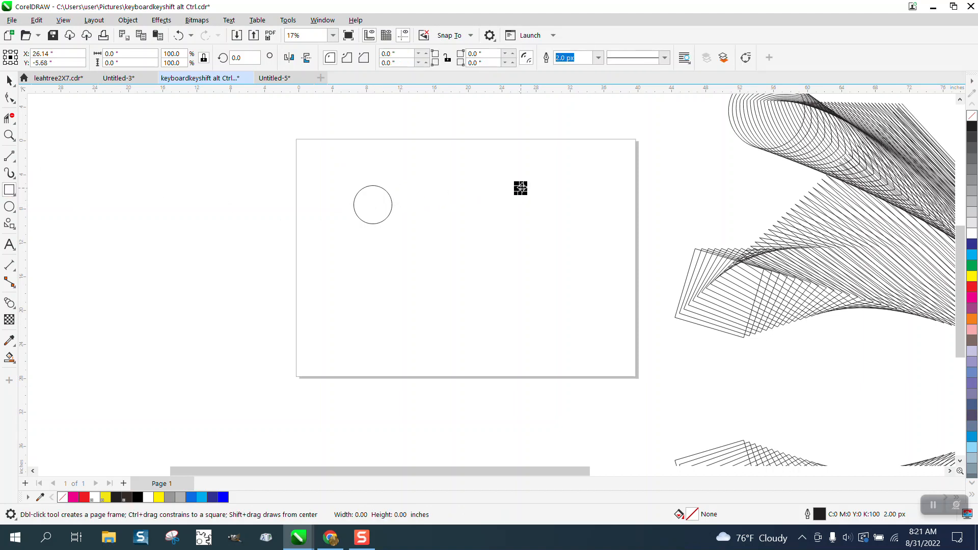
{"action": "mouse_move", "coordinate": [516, 210]}
{"action": "left_mouse_down"}
{"action": "mouse_move", "coordinate": [521, 235]}
{"action": "mouse_move", "coordinate": [294, 198]}
{"action": "left_mouse_up"}
Step: Select and delete the stray empty rectangle on the page
{"action": "left_click", "coordinate": [9, 80]}
{"action": "left_click_drag", "start_coordinate": [476, 175], "coordinate": [526, 238]}
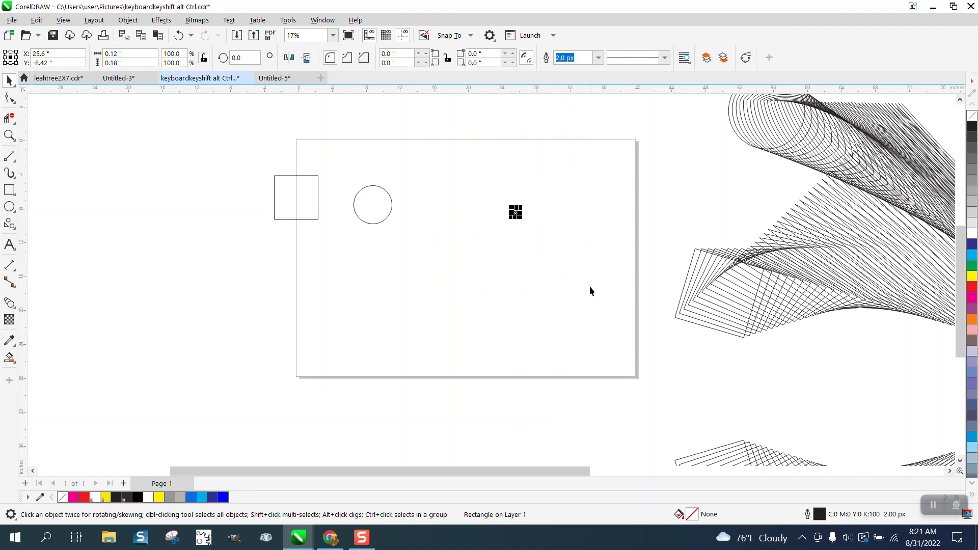
{"action": "key", "text": "Delete"}
Step: Move the circle slightly right, and apply then undo a red fill on it
{"action": "left_click_drag", "start_coordinate": [390, 215], "coordinate": [415, 206]}
{"action": "left_click", "coordinate": [972, 287]}
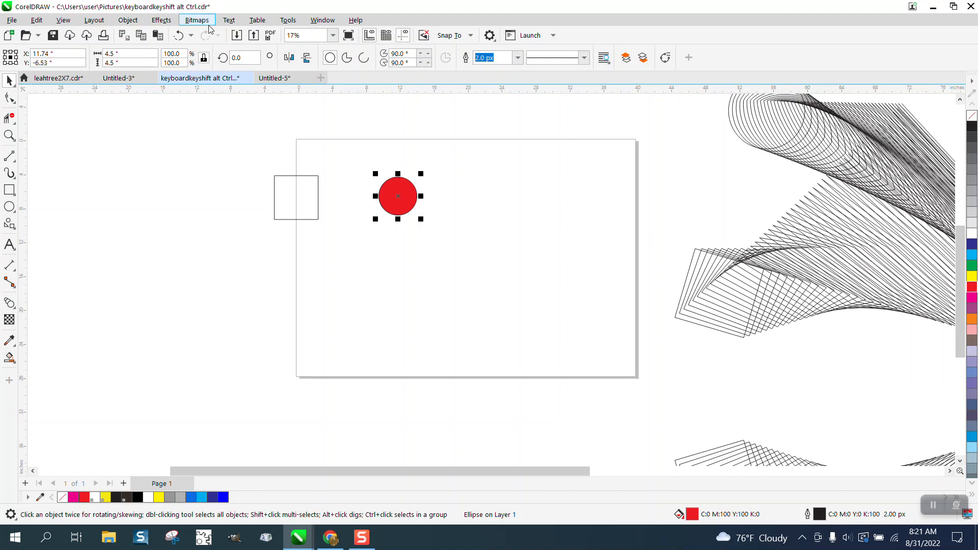
{"action": "left_click", "coordinate": [175, 36]}
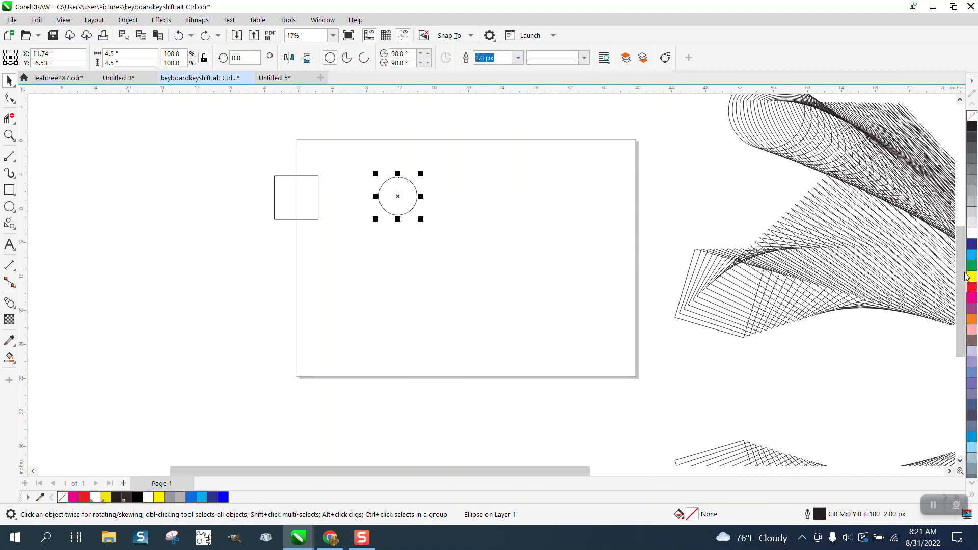
Step: Give the circle a red outline and the square a blue outline
{"action": "right_click", "coordinate": [972, 288]}
{"action": "left_click", "coordinate": [290, 207]}
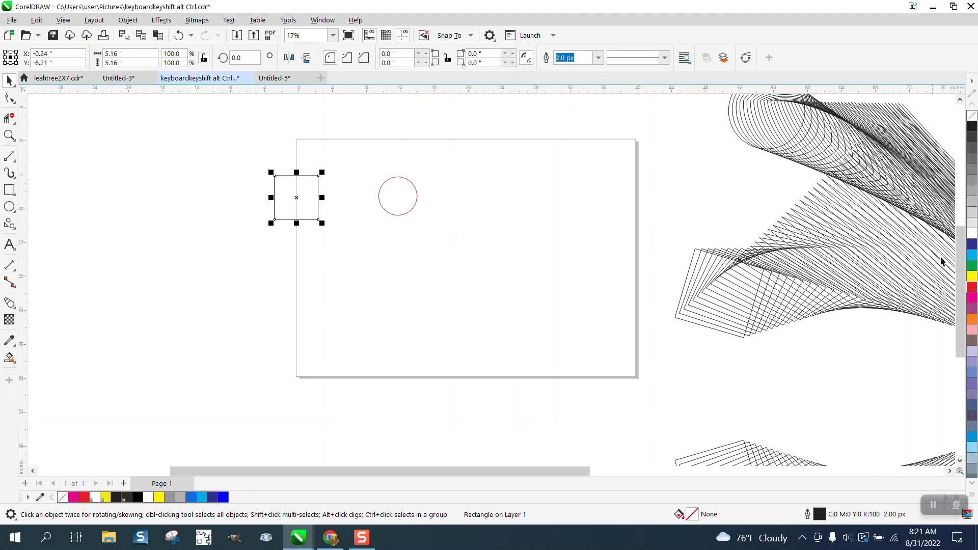
{"action": "right_click", "coordinate": [972, 244]}
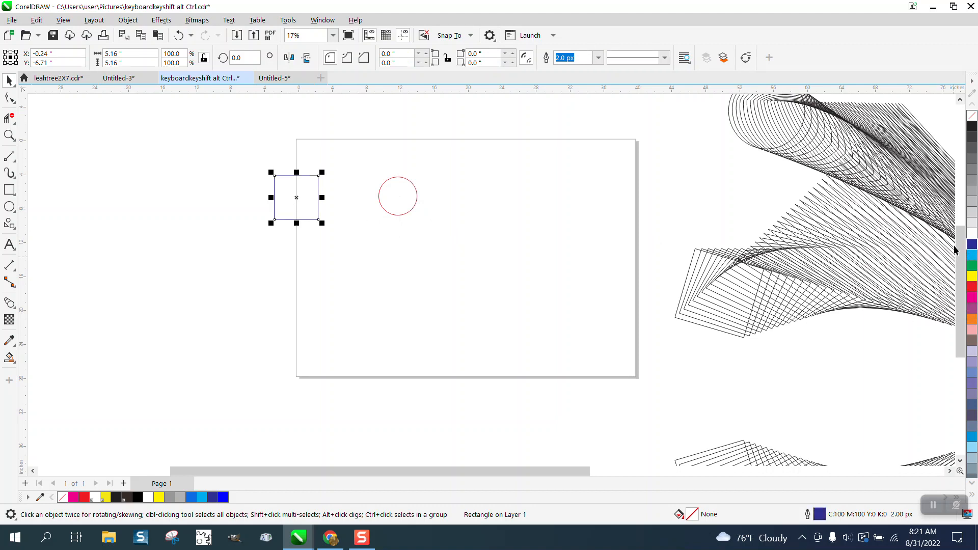
Step: Group the square and the circle together
{"action": "left_click", "coordinate": [14, 161]}
{"action": "left_click", "coordinate": [228, 162]}
{"action": "left_click_drag", "start_coordinate": [487, 267], "coordinate": [486, 267]}
{"action": "key", "text": "ctrl+g"}
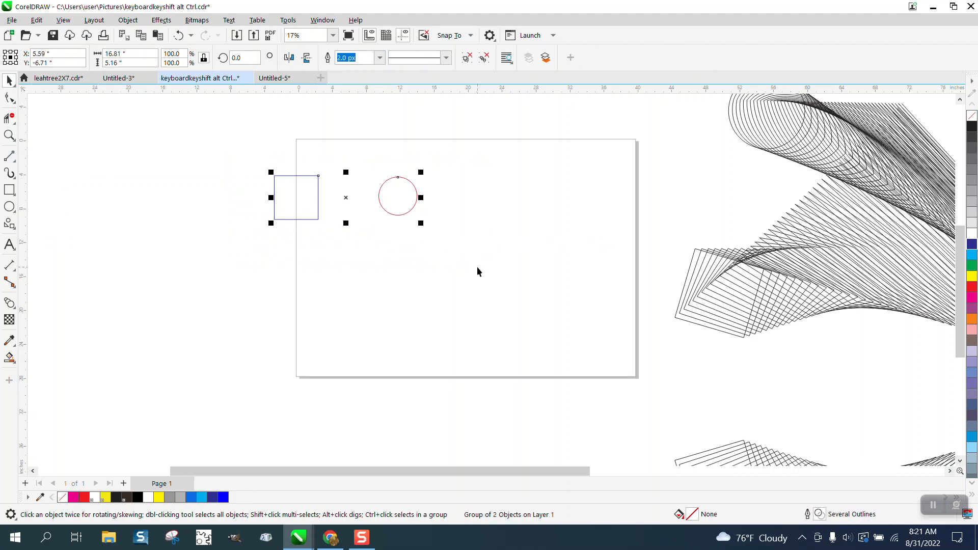
Step: Draw a straight line from the square's centre to the circle's centre and give it a yellow outline
{"action": "left_click", "coordinate": [16, 163]}
{"action": "left_click", "coordinate": [46, 170]}
{"action": "left_click_drag", "start_coordinate": [288, 199], "coordinate": [399, 197]}
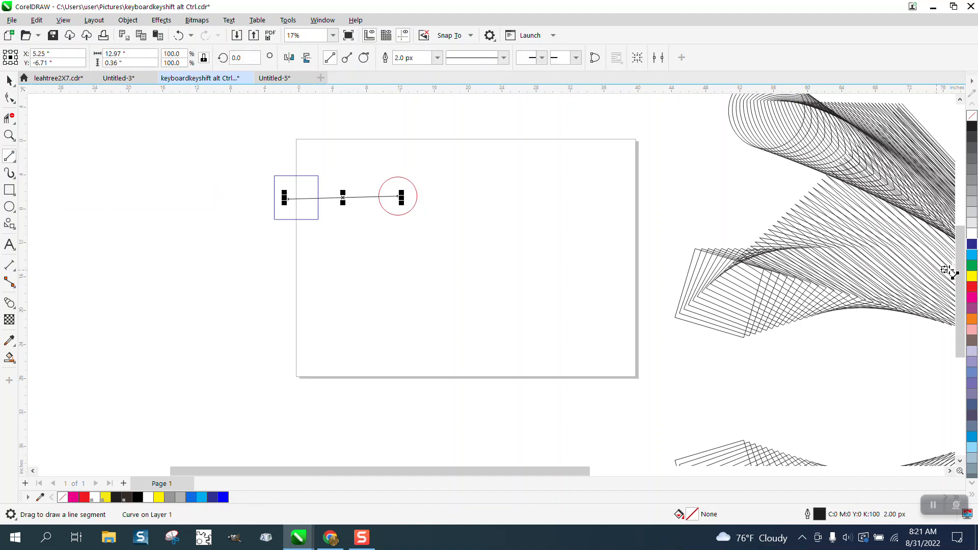
{"action": "right_click", "coordinate": [972, 278]}
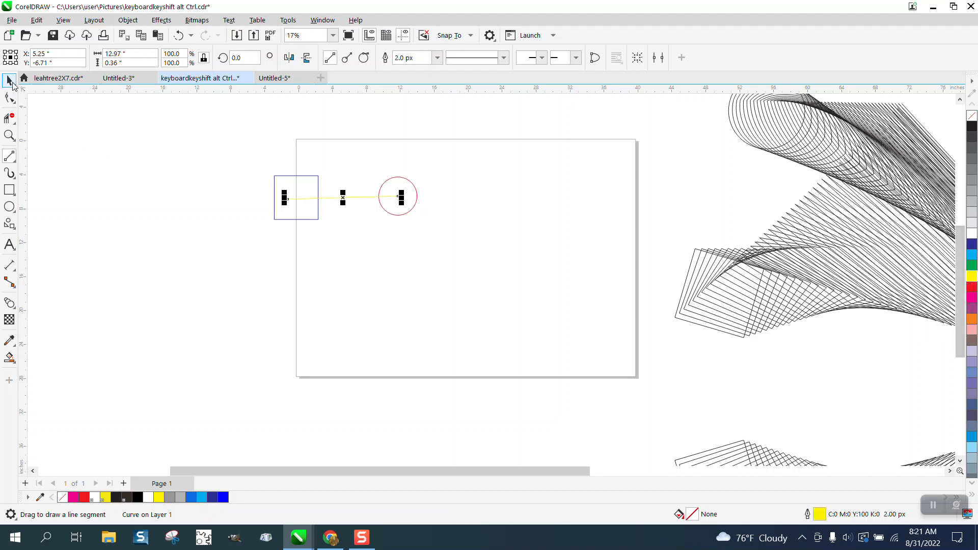
Step: Try to blend the selected square-and-circle group with the yellow line using the Blend tool
{"action": "left_click", "coordinate": [12, 82]}
{"action": "left_click_drag", "start_coordinate": [253, 168], "coordinate": [564, 290]}
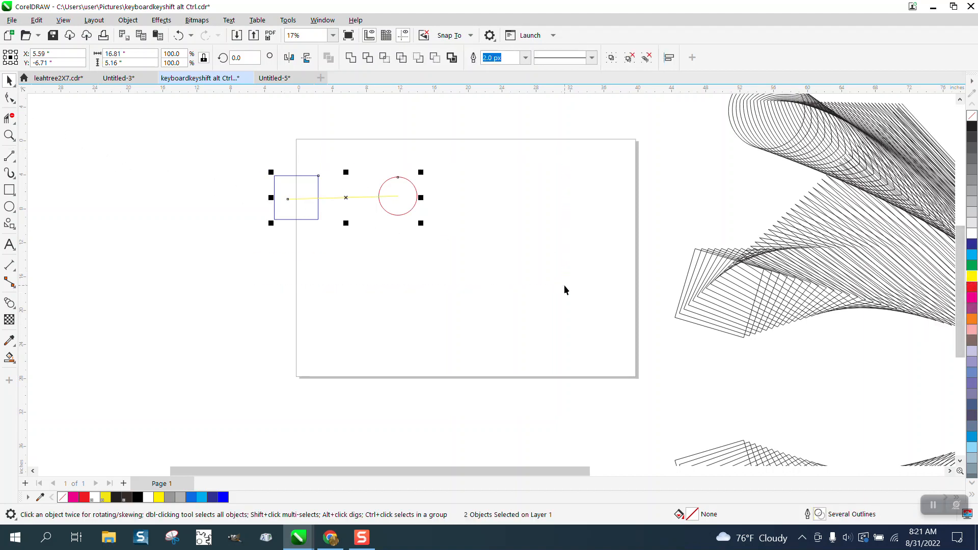
{"action": "left_click", "coordinate": [15, 311]}
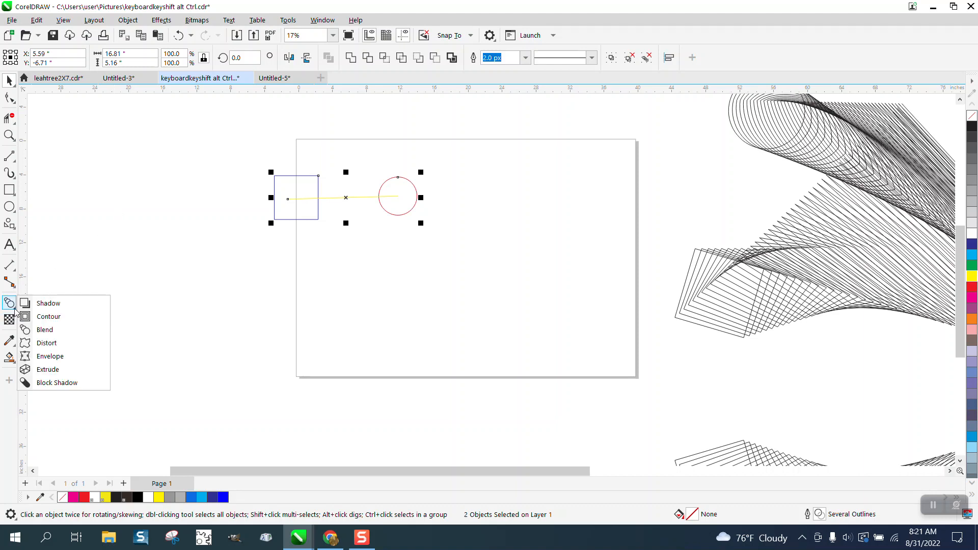
{"action": "left_click", "coordinate": [45, 331]}
{"action": "left_click_drag", "start_coordinate": [292, 199], "coordinate": [366, 200]}
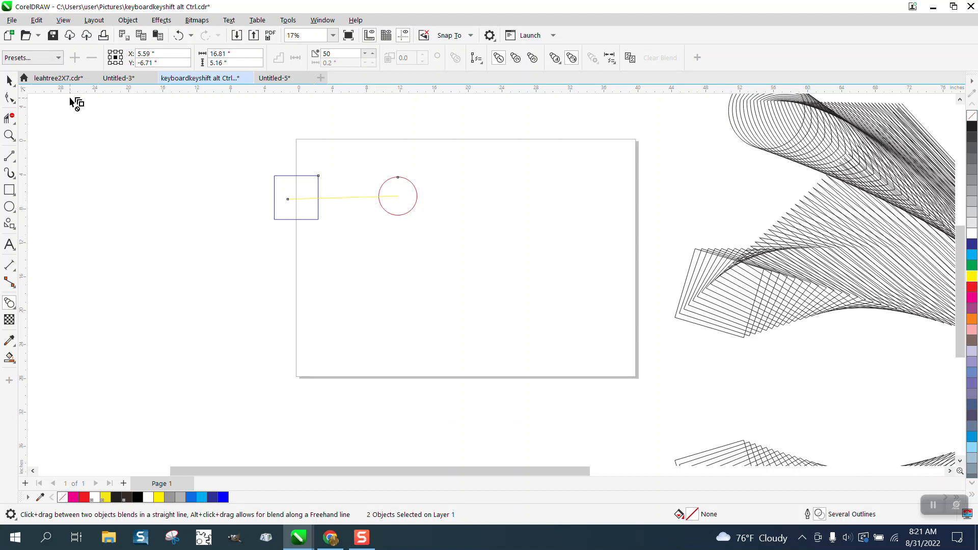
{"action": "left_click", "coordinate": [9, 80]}
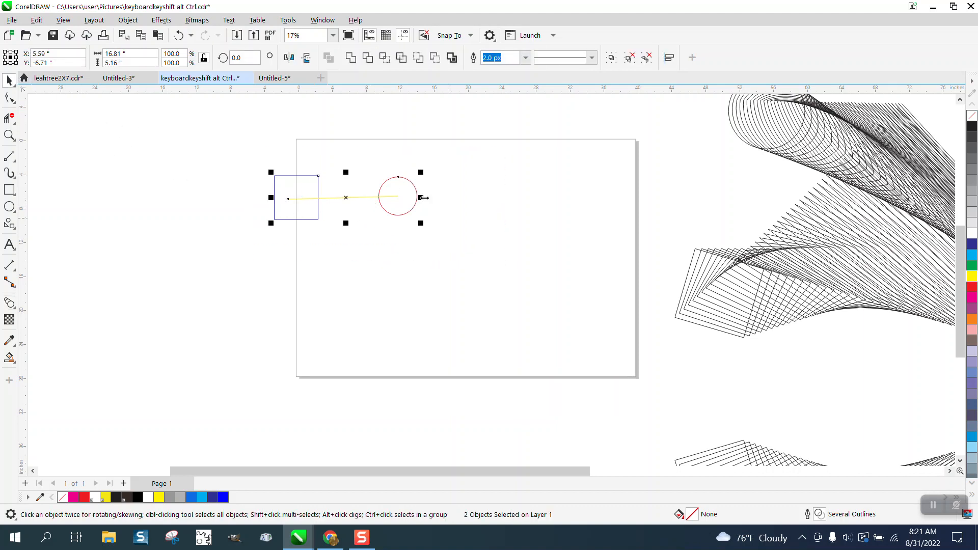
{"action": "left_click", "coordinate": [161, 21]}
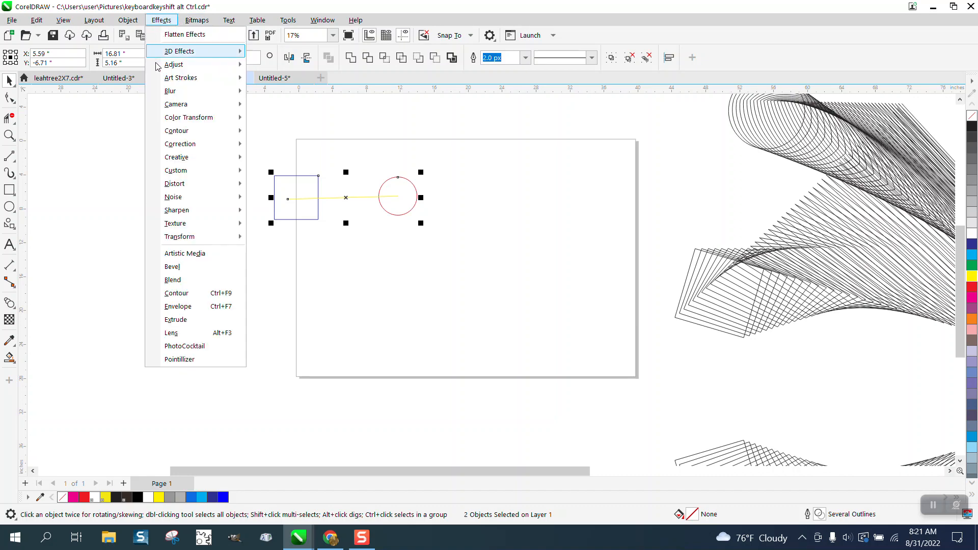
{"action": "left_click", "coordinate": [172, 267]}
{"action": "left_click", "coordinate": [334, 213]}
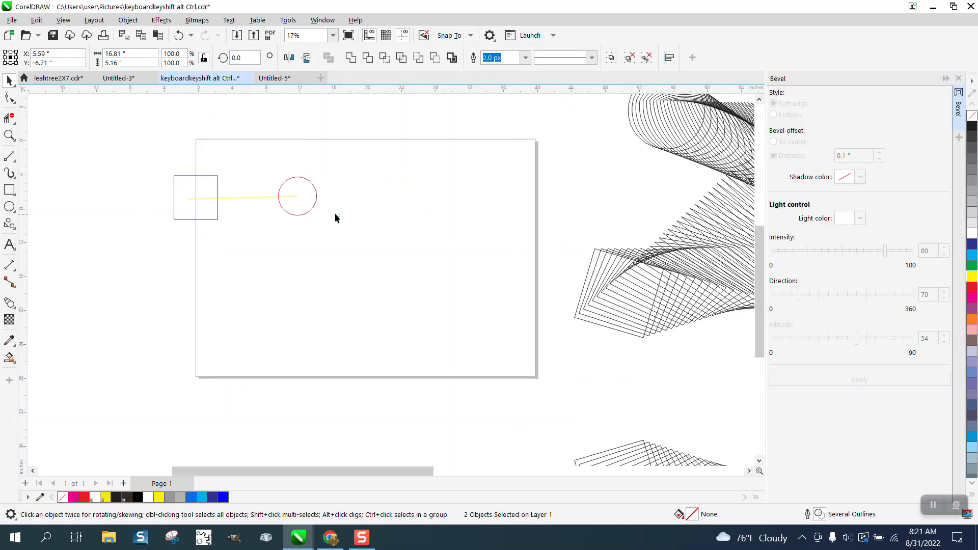
{"action": "left_click", "coordinate": [258, 197]}
{"action": "left_click", "coordinate": [254, 248]}
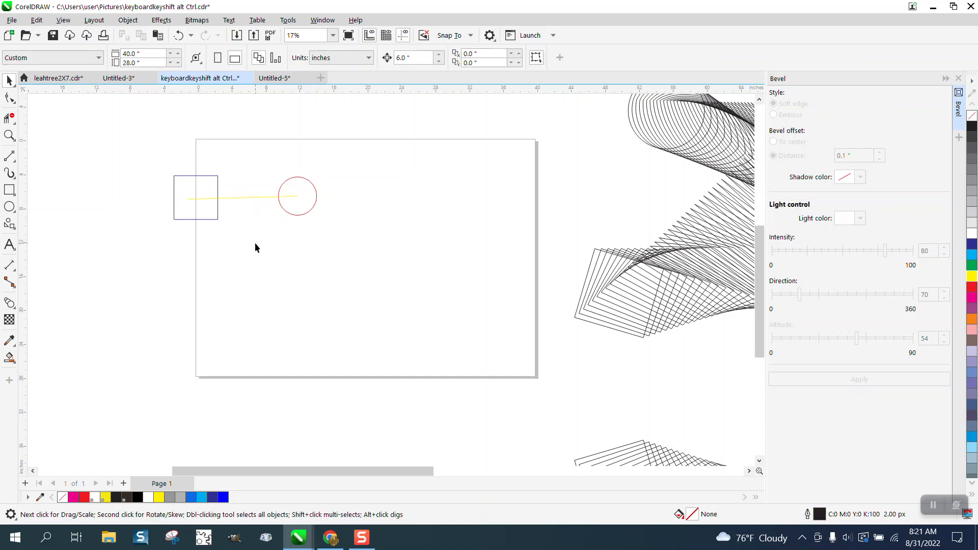
{"action": "left_click_drag", "start_coordinate": [131, 142], "coordinate": [420, 272]}
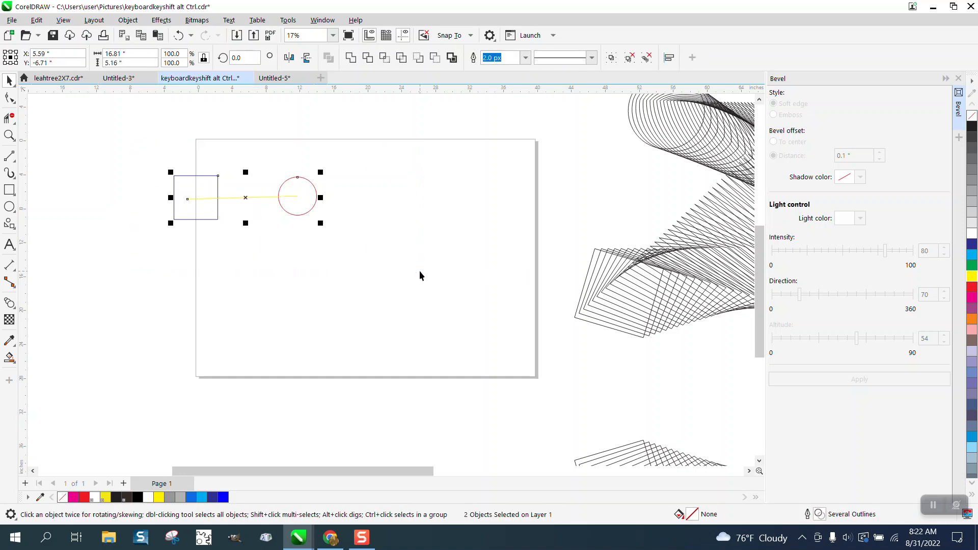
{"action": "left_click", "coordinate": [958, 78]}
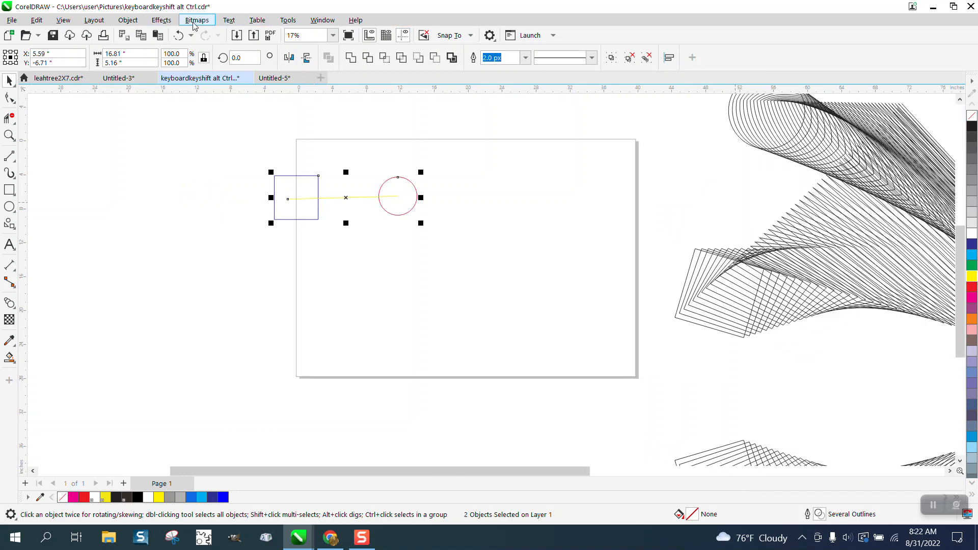
Step: Apply a blend between the square-and-circle group and the yellow line from the Blend docker
{"action": "left_click", "coordinate": [162, 21]}
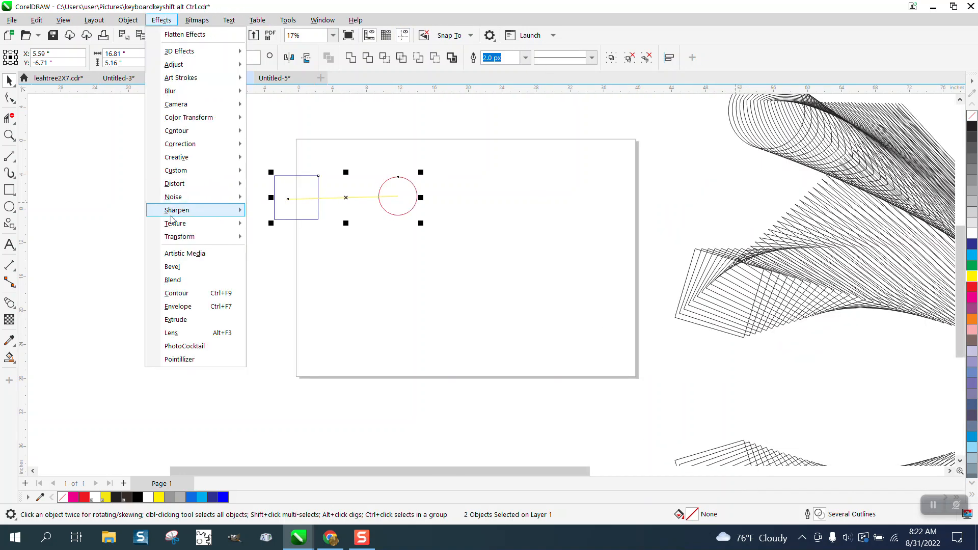
{"action": "left_click", "coordinate": [173, 280]}
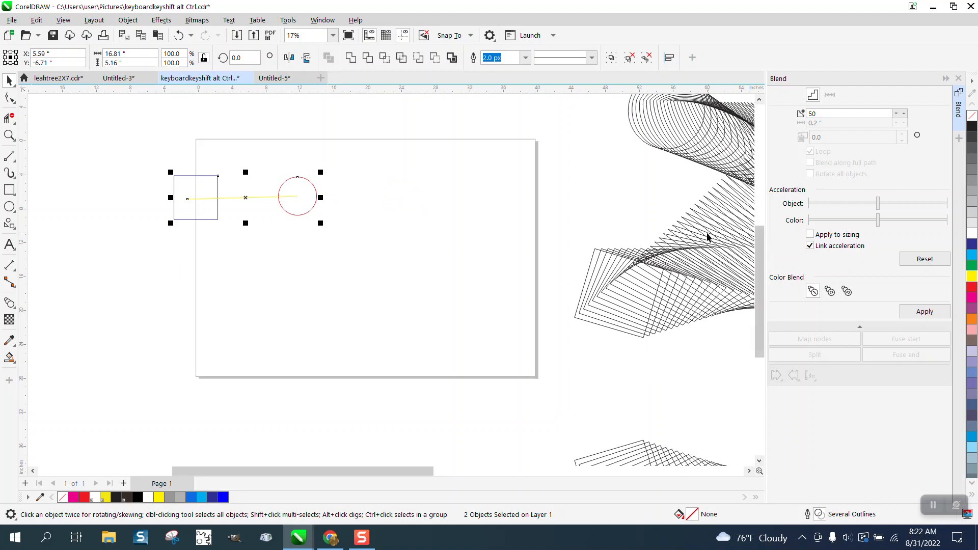
{"action": "left_click", "coordinate": [924, 311]}
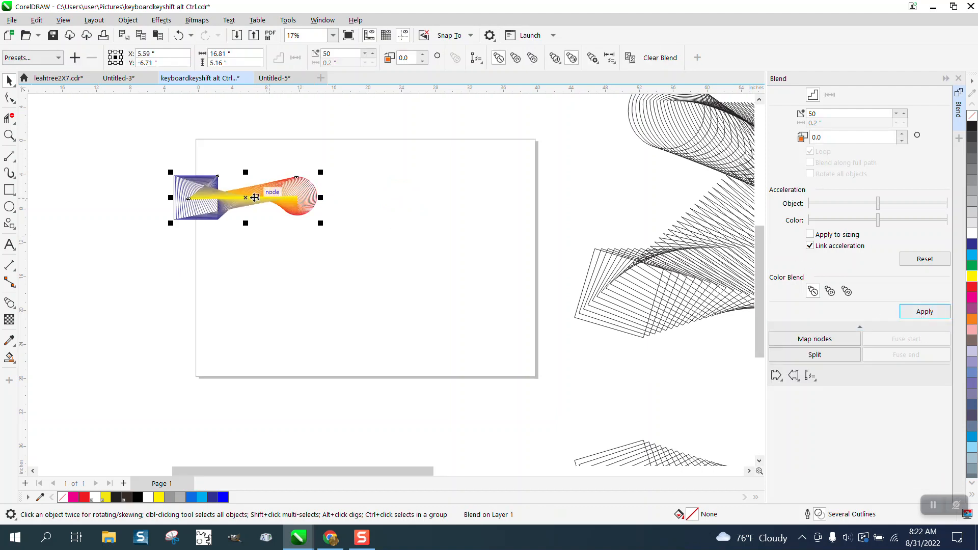
Step: Move the yellow line's end node up to the circle's top quadrant to curve the blend
{"action": "left_click", "coordinate": [12, 135]}
{"action": "left_click", "coordinate": [391, 291]}
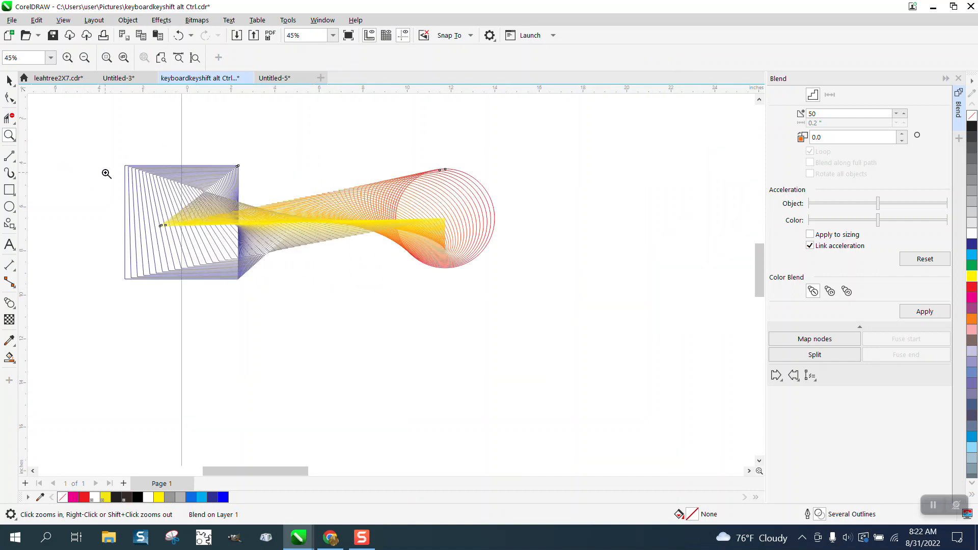
{"action": "left_click", "coordinate": [9, 97]}
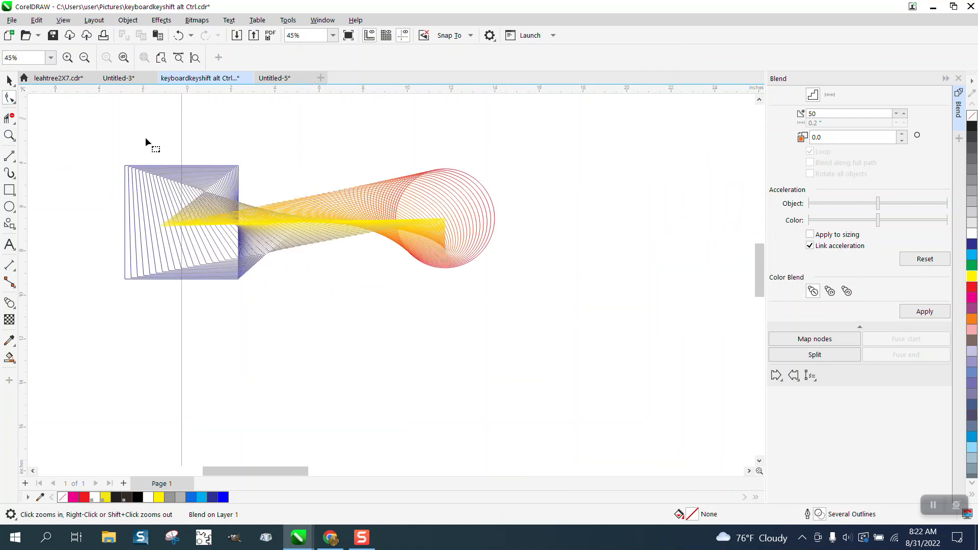
{"action": "left_click", "coordinate": [444, 219]}
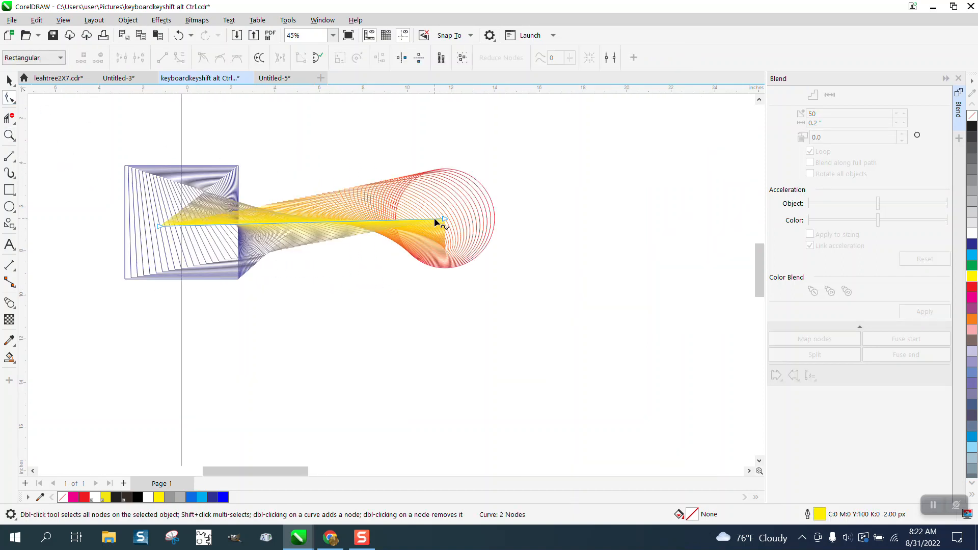
{"action": "left_click_drag", "start_coordinate": [444, 219], "coordinate": [445, 170]}
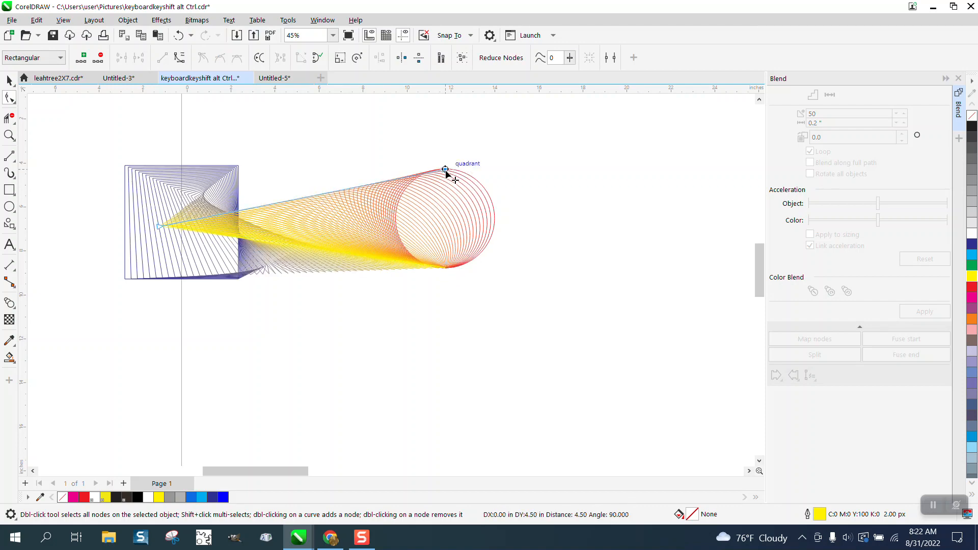
{"action": "scroll", "coordinate": [441, 234], "scroll_direction": "down", "scroll_amount": 5}
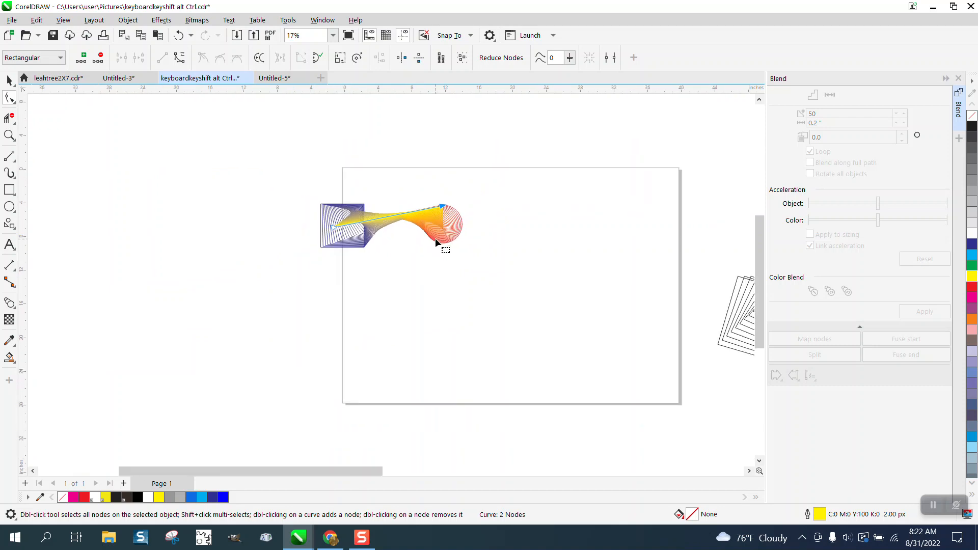
Step: Create a new symmetry from the blend and set it to 2 symmetry lines
{"action": "left_click", "coordinate": [130, 21]}
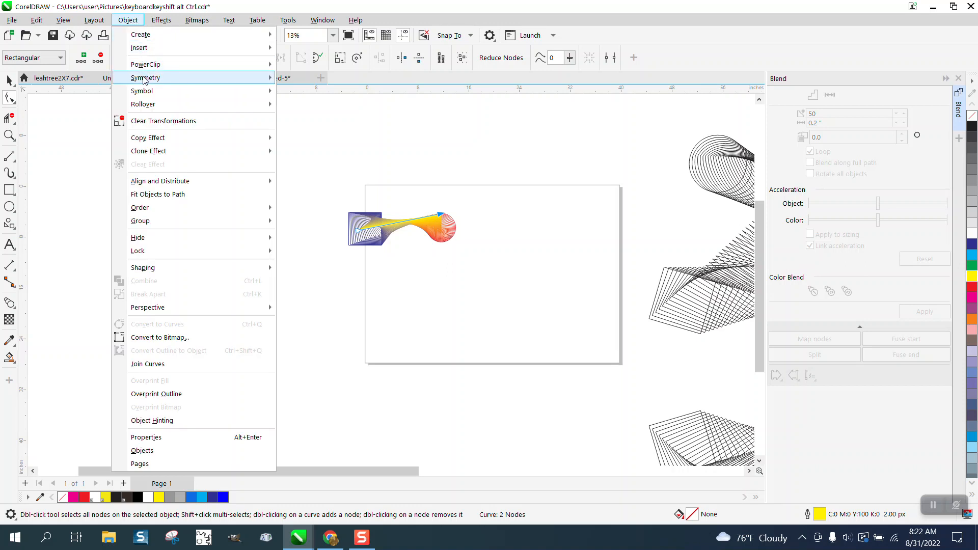
{"action": "mouse_move", "coordinate": [144, 79]}
{"action": "left_click", "coordinate": [286, 80]}
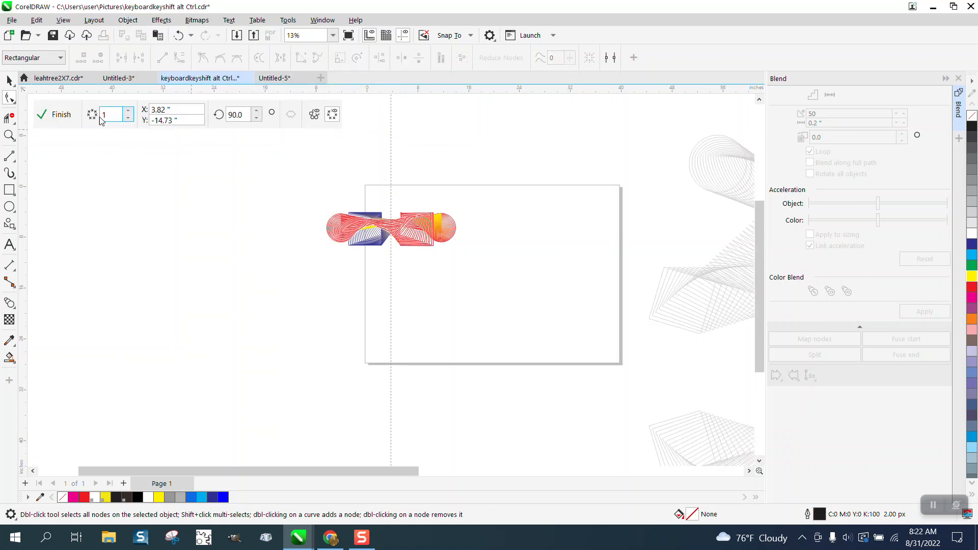
{"action": "left_click", "coordinate": [129, 112]}
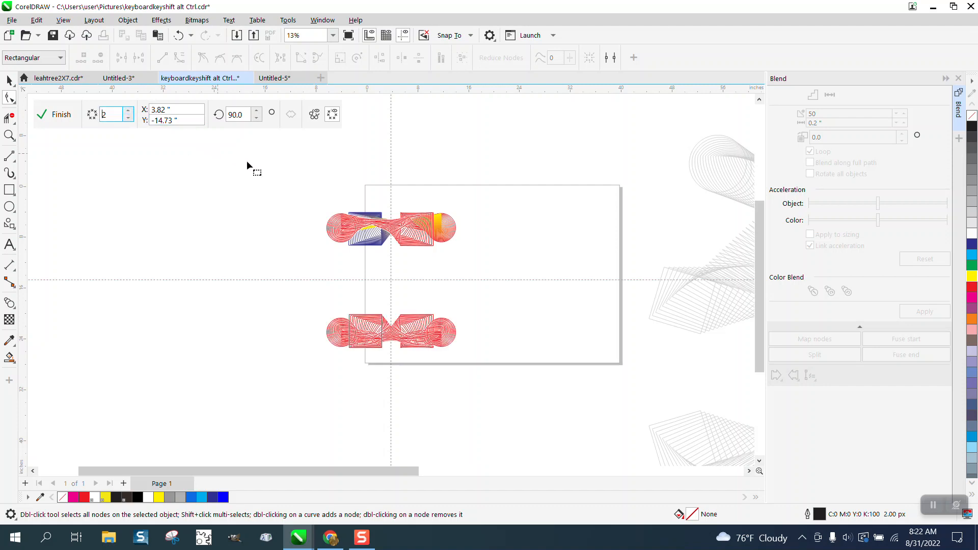
Step: Move the blend to the left and rotate it so the circle end points upward
{"action": "left_click", "coordinate": [10, 80]}
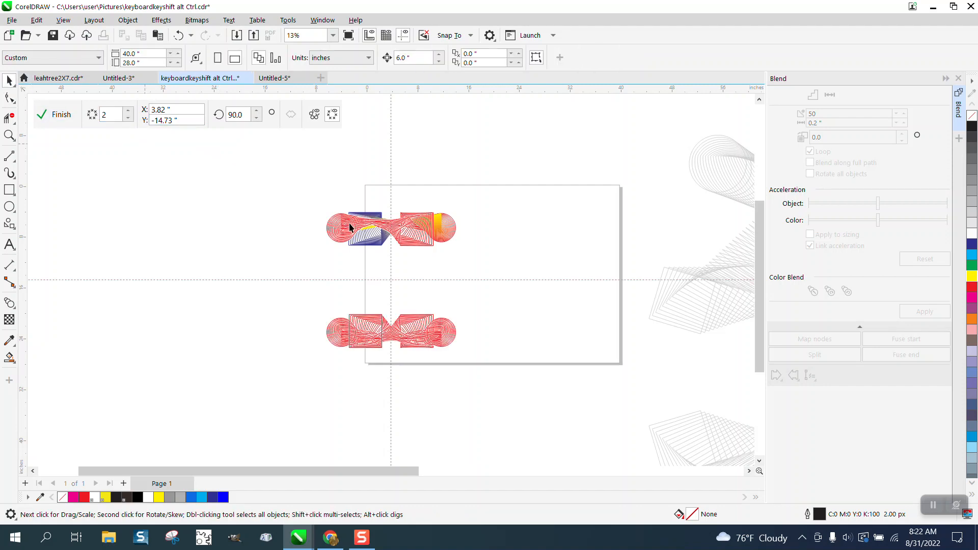
{"action": "left_click_drag", "start_coordinate": [381, 245], "coordinate": [232, 233]}
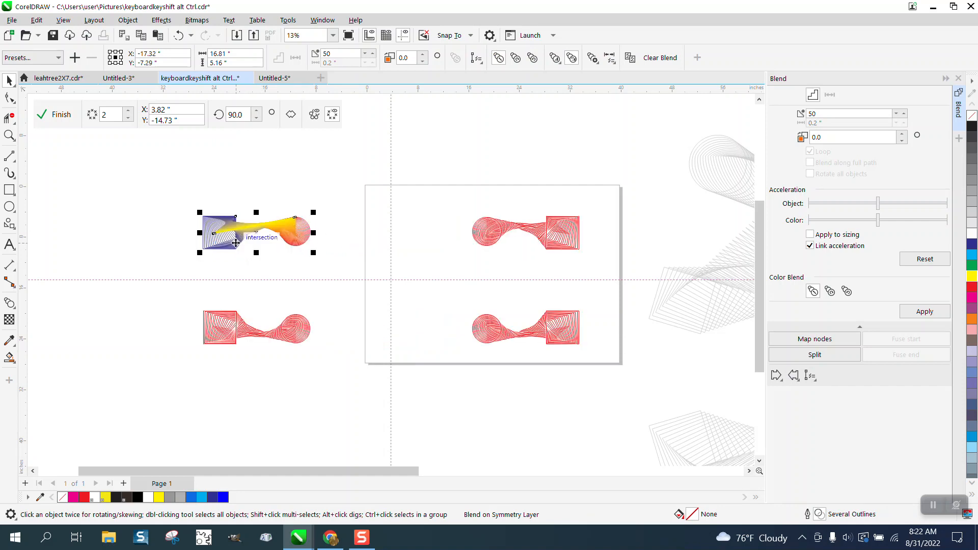
{"action": "left_click", "coordinate": [285, 231]}
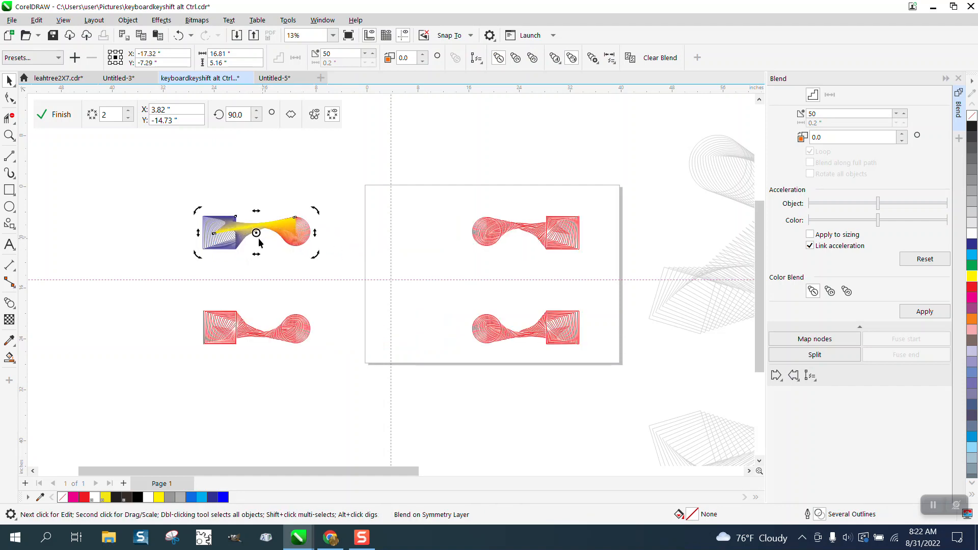
{"action": "left_click_drag", "start_coordinate": [256, 233], "coordinate": [203, 249]}
{"action": "left_click_drag", "start_coordinate": [313, 210], "coordinate": [135, 182]}
{"action": "left_click", "coordinate": [202, 248]}
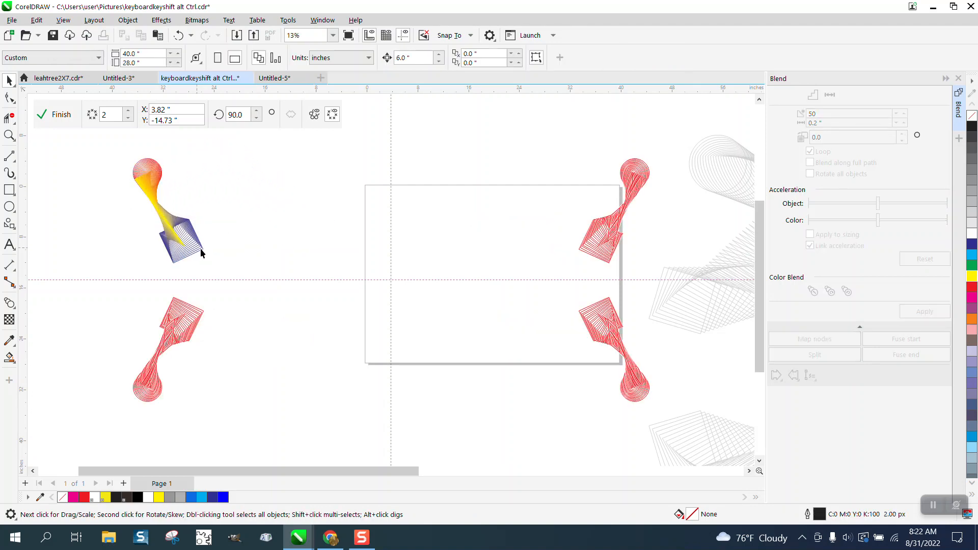
Step: Rotate the blend slightly further and move it next to the symmetry centre
{"action": "left_click", "coordinate": [207, 263]}
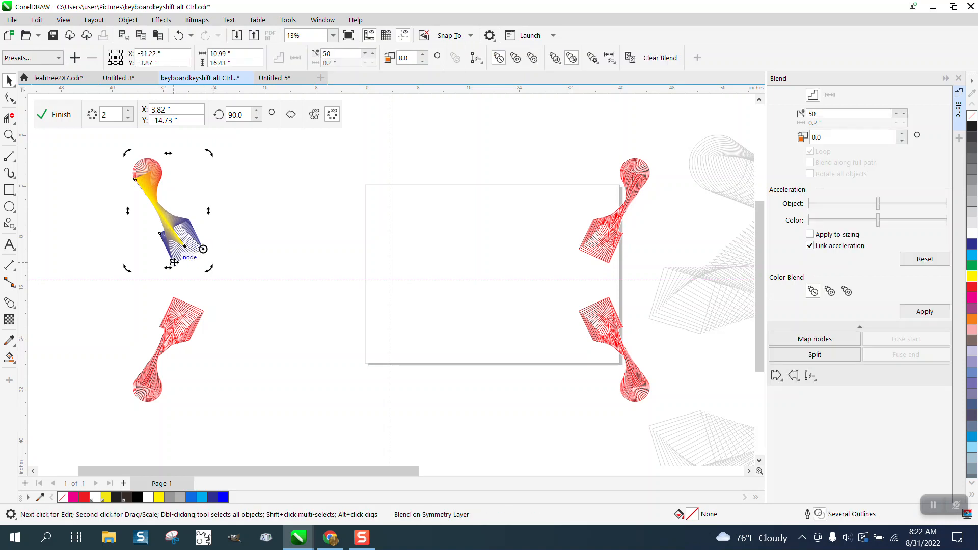
{"action": "left_click_drag", "start_coordinate": [212, 154], "coordinate": [186, 151]}
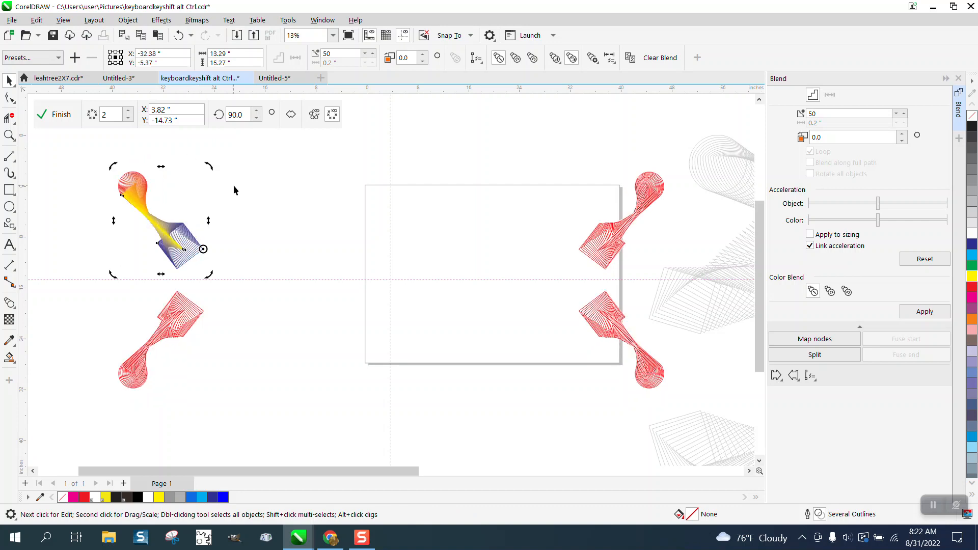
{"action": "left_click", "coordinate": [175, 268]}
{"action": "left_click_drag", "start_coordinate": [176, 267], "coordinate": [388, 280]}
Step: Finish editing the symmetry
{"action": "left_click", "coordinate": [9, 135]}
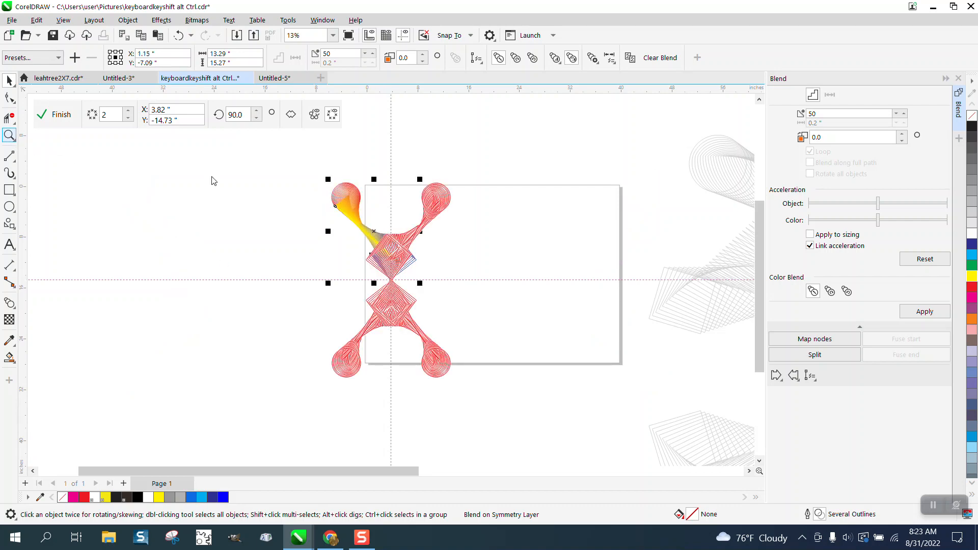
{"action": "left_click_drag", "start_coordinate": [334, 172], "coordinate": [527, 387]}
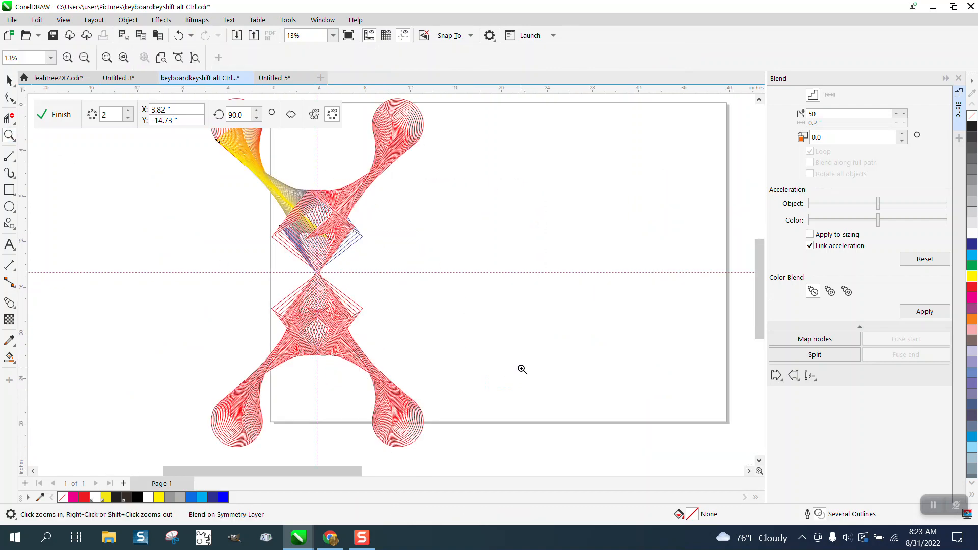
{"action": "right_click", "coordinate": [504, 344]}
{"action": "left_click", "coordinate": [61, 116]}
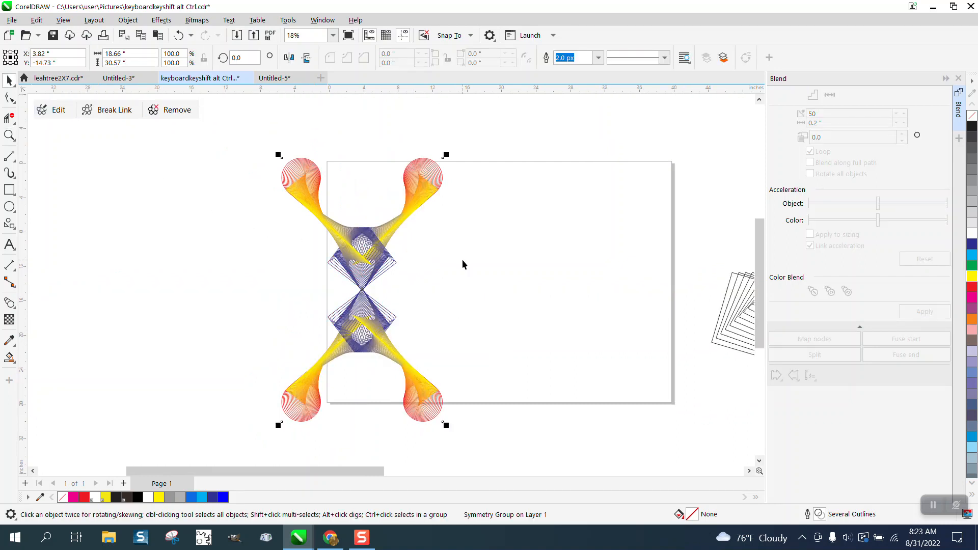
Step: Undo finishing the symmetry and delete the blend inside it
{"action": "left_click", "coordinate": [179, 36]}
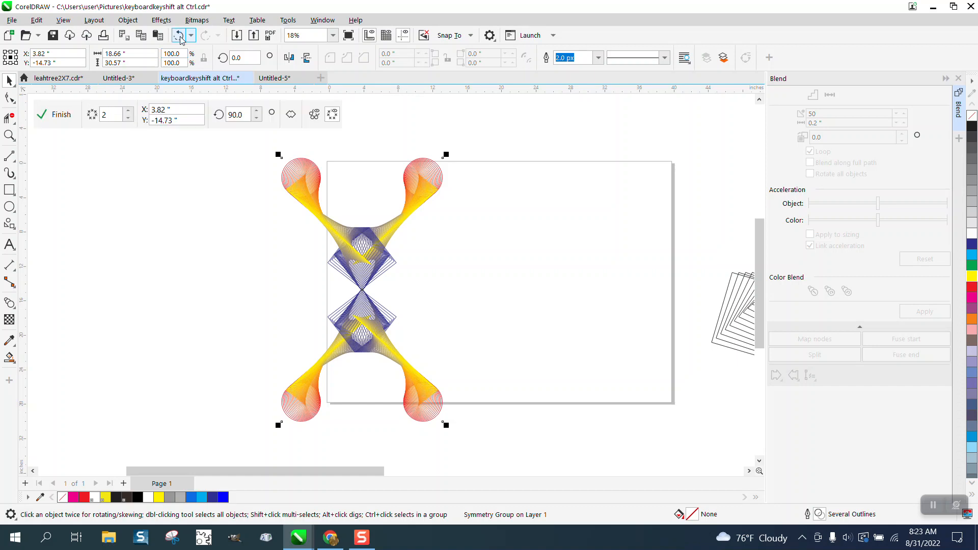
{"action": "left_click", "coordinate": [313, 175]}
{"action": "key", "text": "Delete"}
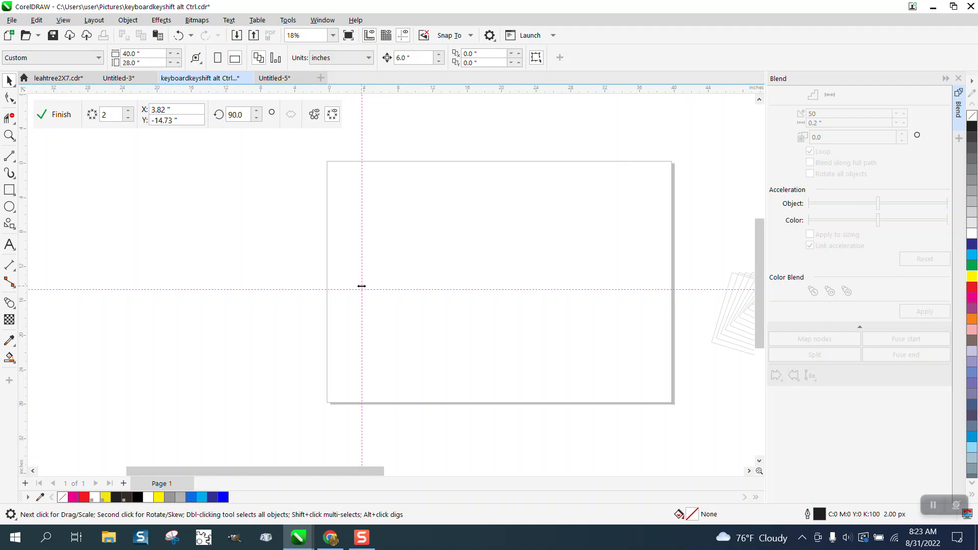
Step: Move the symmetry centre to the right and draw two straight lines in its upper-left quarter
{"action": "left_click_drag", "start_coordinate": [362, 287], "coordinate": [496, 292]}
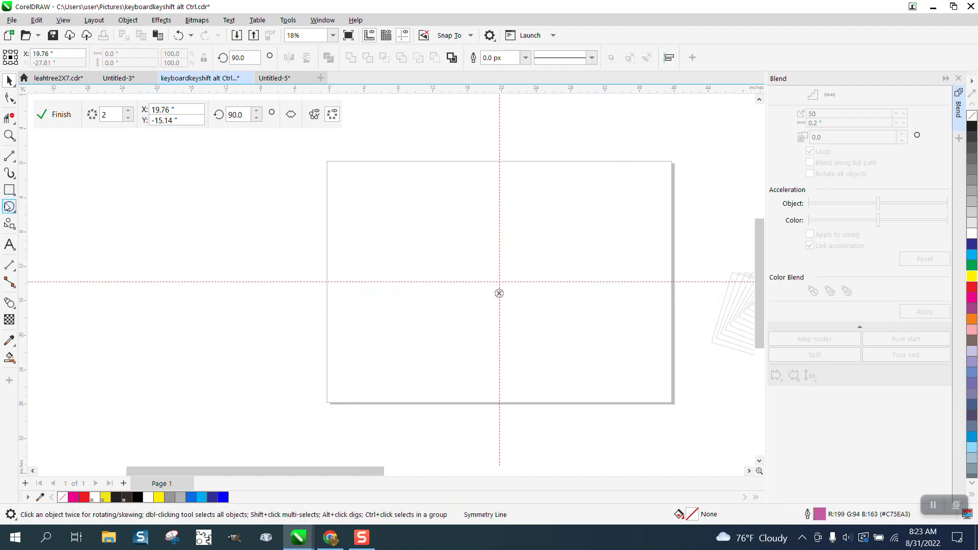
{"action": "left_click", "coordinate": [9, 155]}
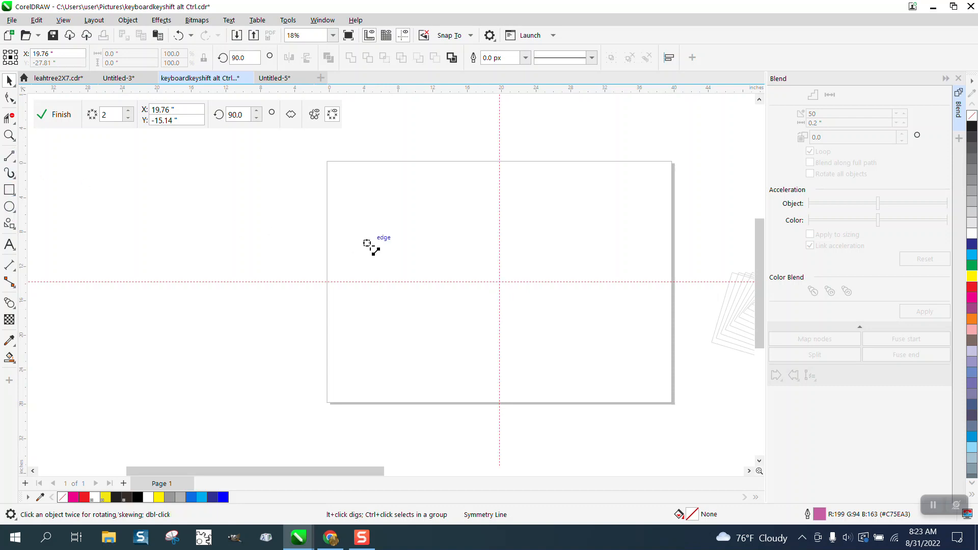
{"action": "left_click_drag", "start_coordinate": [470, 226], "coordinate": [396, 182]}
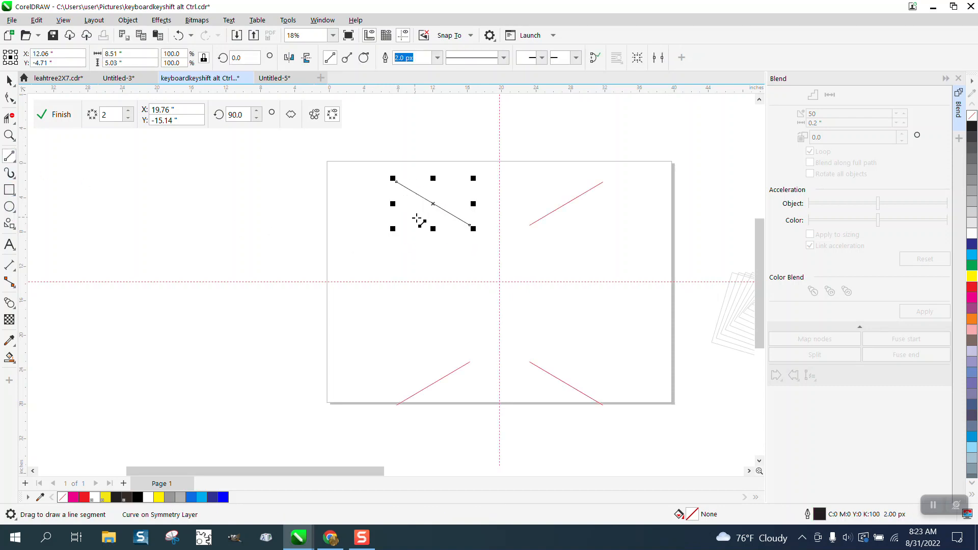
{"action": "left_click_drag", "start_coordinate": [461, 251], "coordinate": [362, 243]}
{"action": "left_click", "coordinate": [10, 81]}
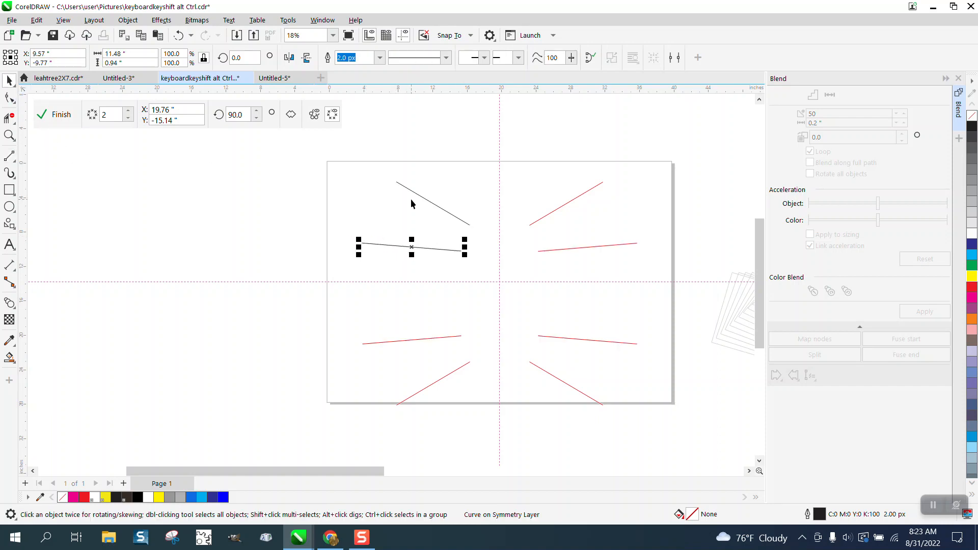
Step: Set the upper line's outline colour to dark blue
{"action": "left_click", "coordinate": [423, 198]}
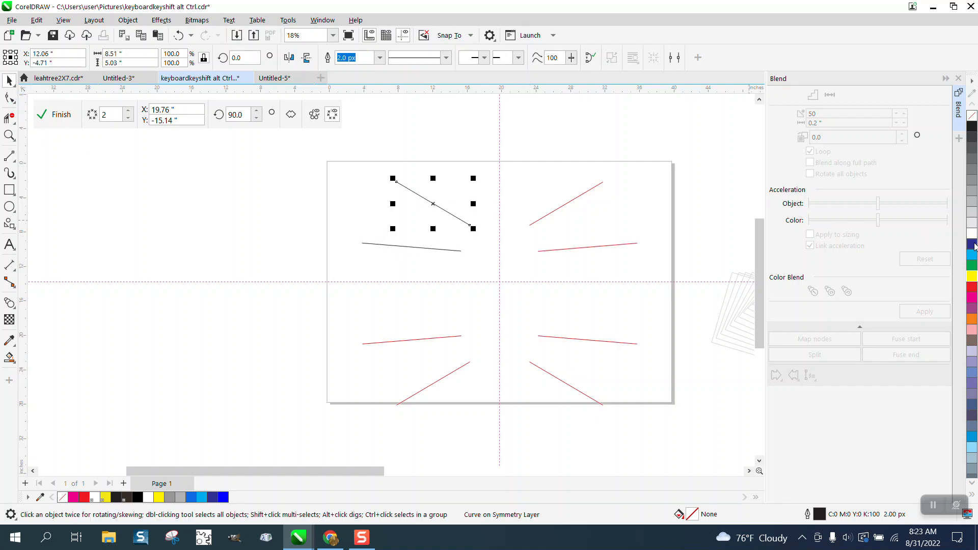
{"action": "right_click", "coordinate": [973, 244]}
{"action": "left_click", "coordinate": [489, 265]}
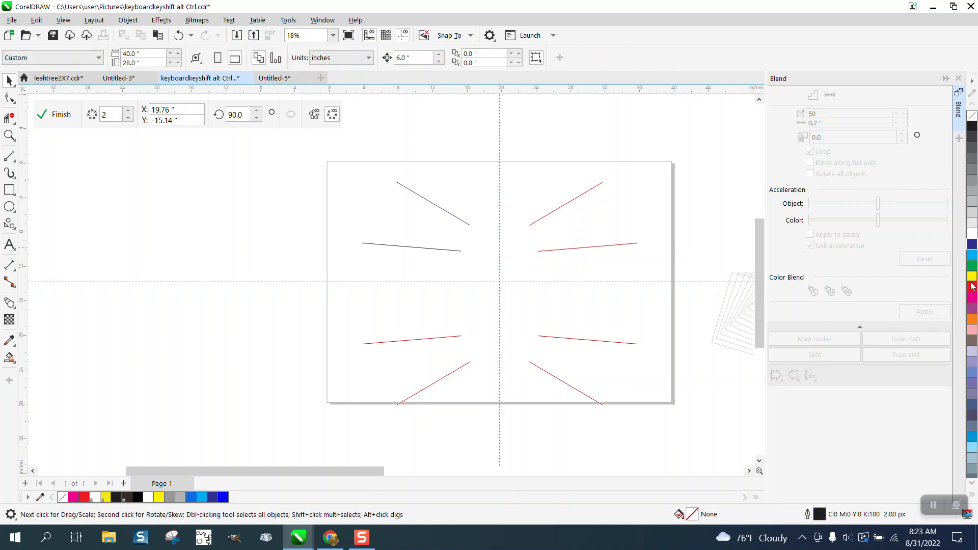
{"action": "right_click", "coordinate": [972, 266]}
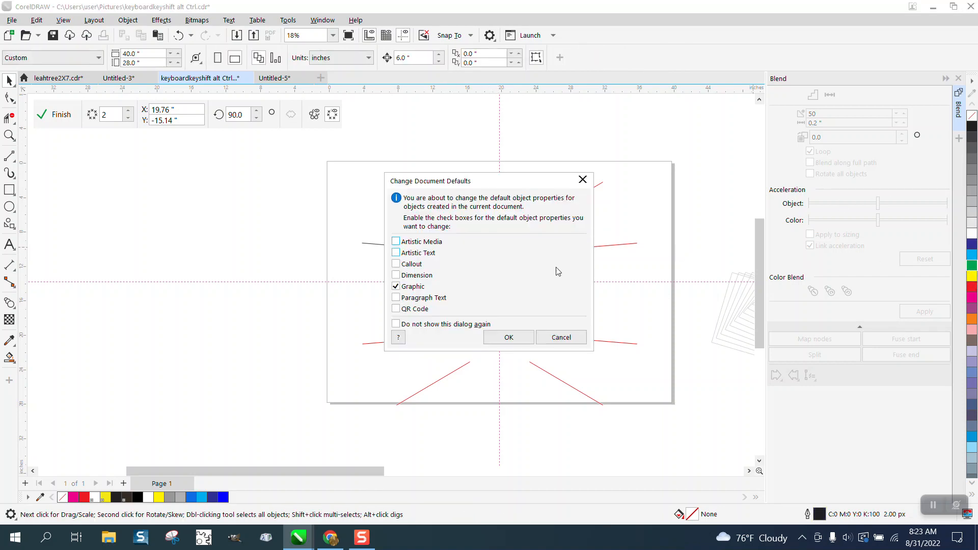
{"action": "left_click", "coordinate": [561, 337]}
Step: Set the lower line's outline colour to green and the upper line's outline colour to yellow
{"action": "left_click_drag", "start_coordinate": [327, 212], "coordinate": [464, 272]}
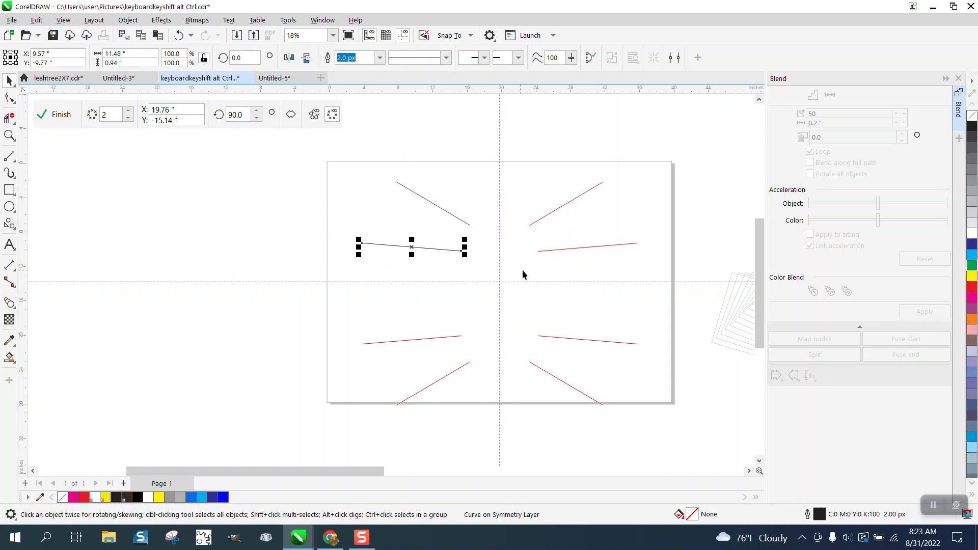
{"action": "right_click", "coordinate": [972, 265]}
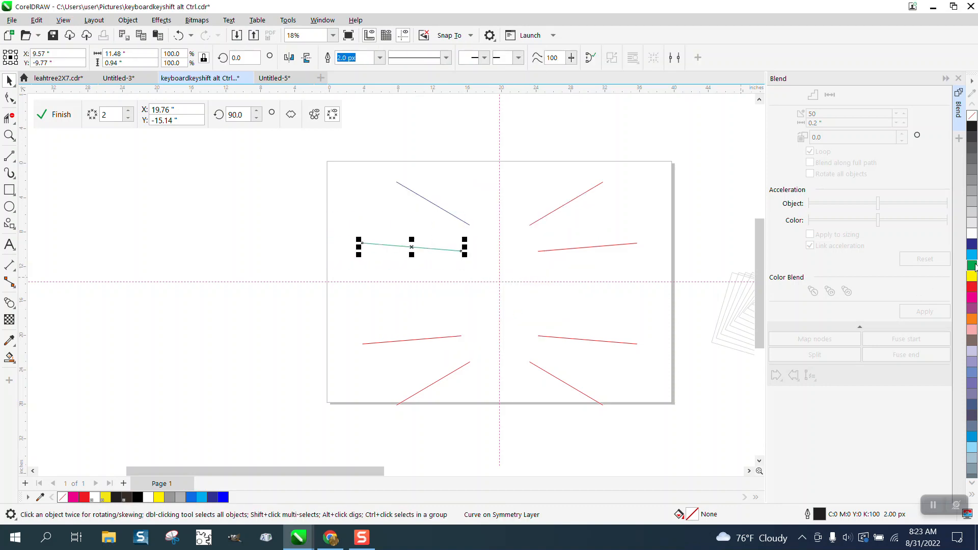
{"action": "left_click", "coordinate": [446, 214]}
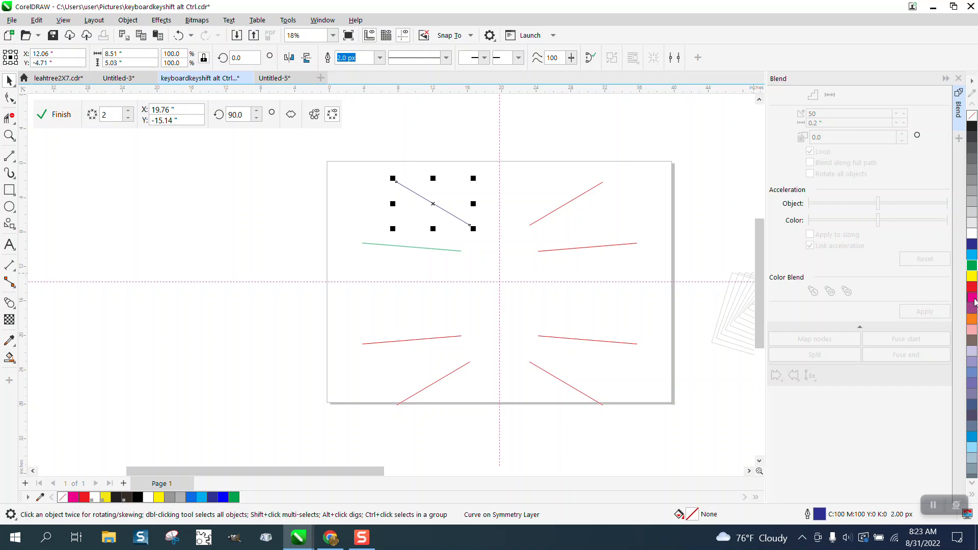
{"action": "right_click", "coordinate": [971, 276]}
Step: Blend the two lines with 50 steps and move the blend up against the symmetry centre
{"action": "left_click_drag", "start_coordinate": [319, 165], "coordinate": [491, 279]}
{"action": "left_click", "coordinate": [922, 311]}
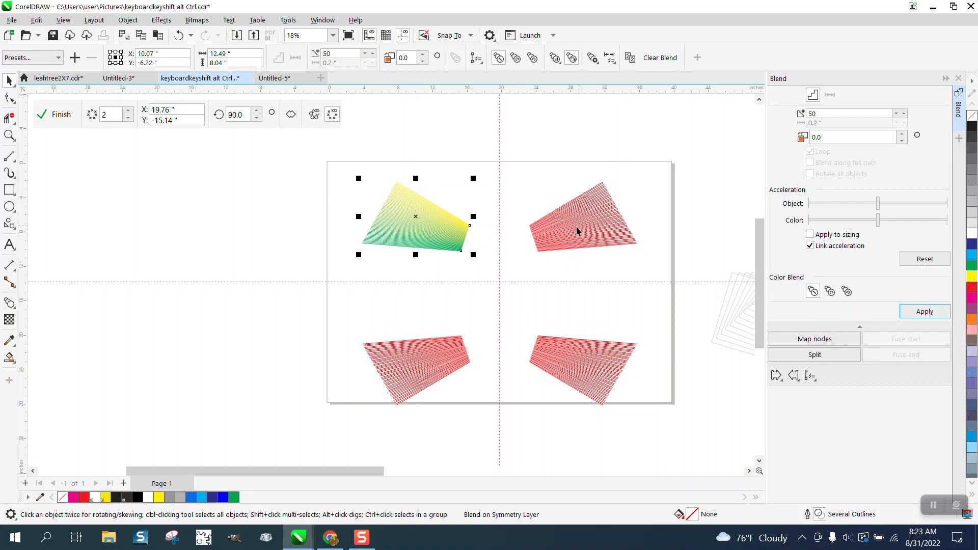
{"action": "left_click_drag", "start_coordinate": [460, 251], "coordinate": [499, 283]}
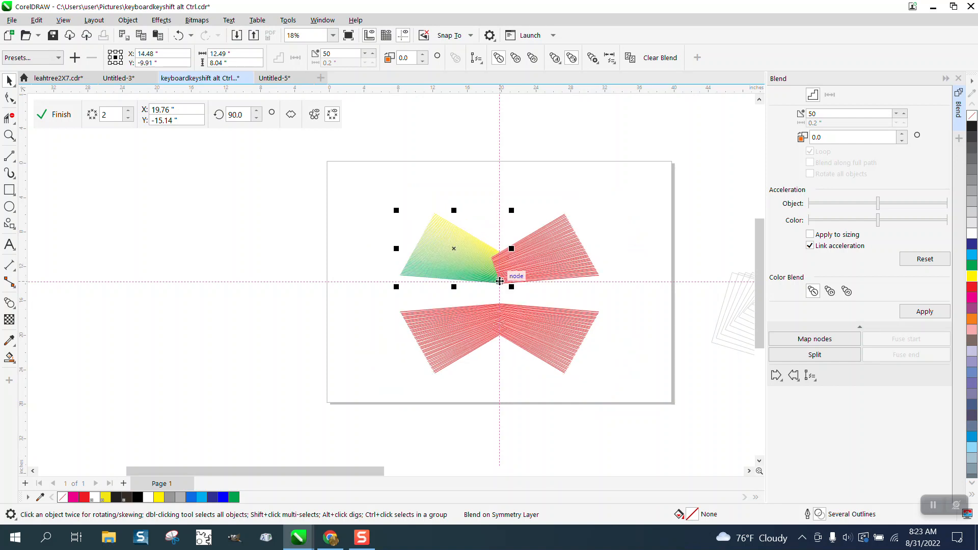
Step: Move the upper line's right end node onto the vertical symmetry axis and finish the symmetry
{"action": "left_click", "coordinate": [9, 135]}
{"action": "left_click_drag", "start_coordinate": [377, 198], "coordinate": [637, 377]}
{"action": "key", "text": "F10"}
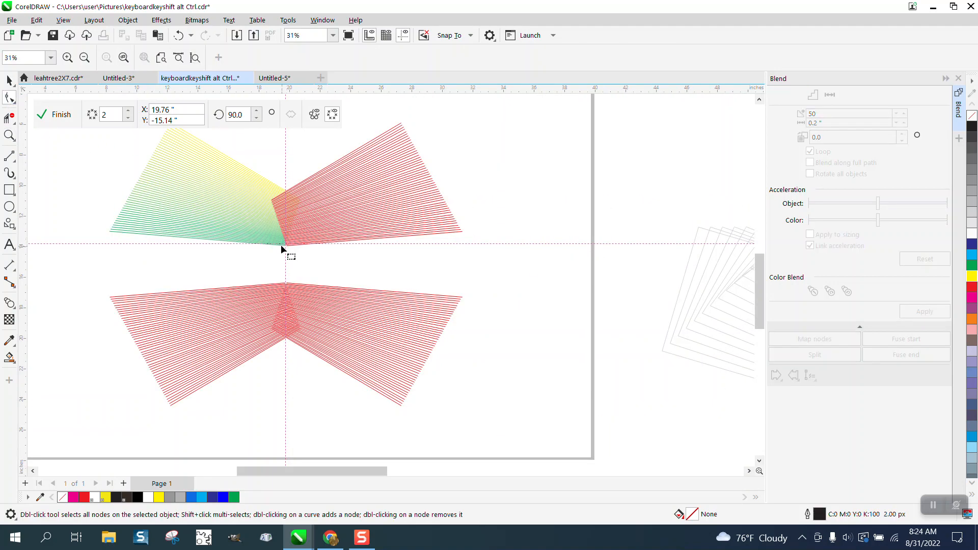
{"action": "left_click", "coordinate": [261, 176]}
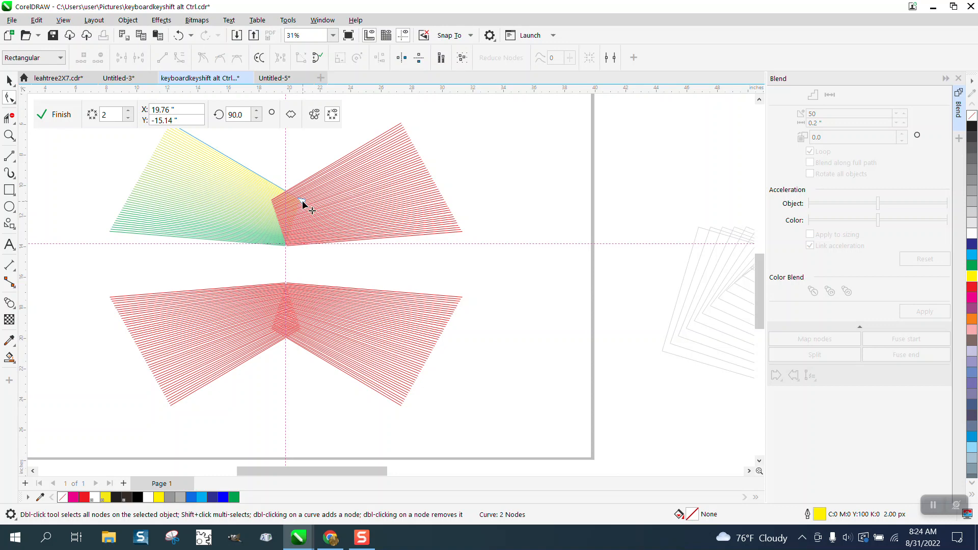
{"action": "left_click_drag", "start_coordinate": [301, 201], "coordinate": [286, 182]}
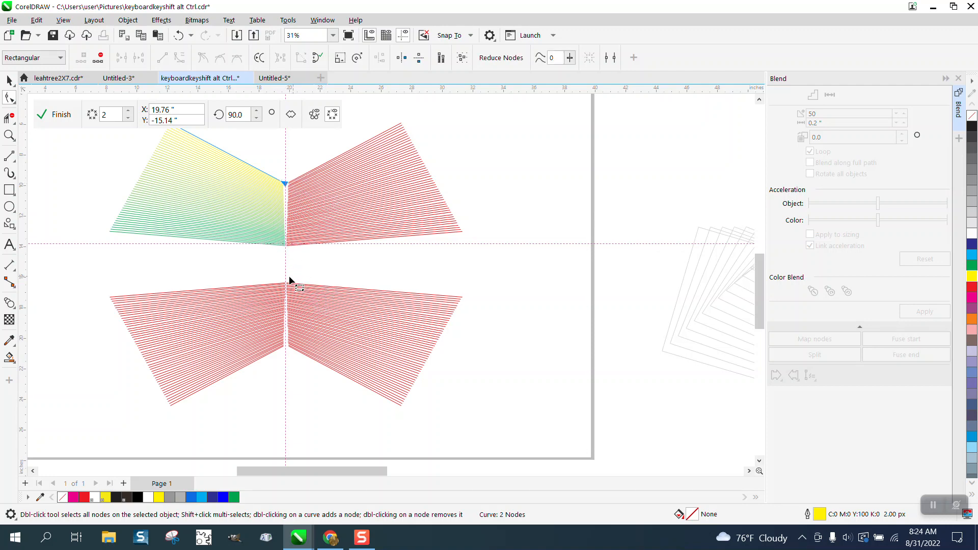
{"action": "left_click", "coordinate": [8, 135]}
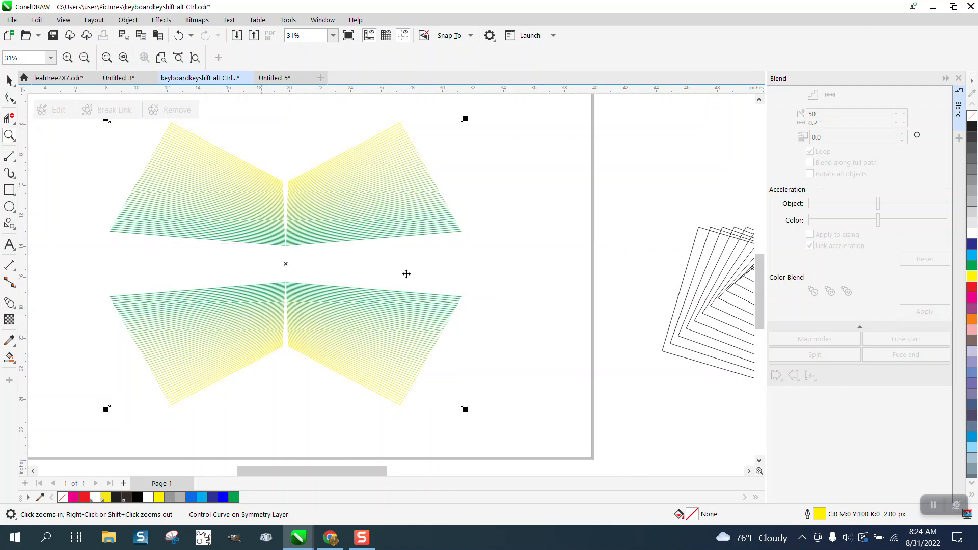
Step: Zoom out and examine the black symmetry line-art example up close
{"action": "scroll", "coordinate": [409, 276], "scroll_direction": "down", "scroll_amount": 4}
{"action": "scroll", "coordinate": [461, 289], "scroll_direction": "down", "scroll_amount": 2}
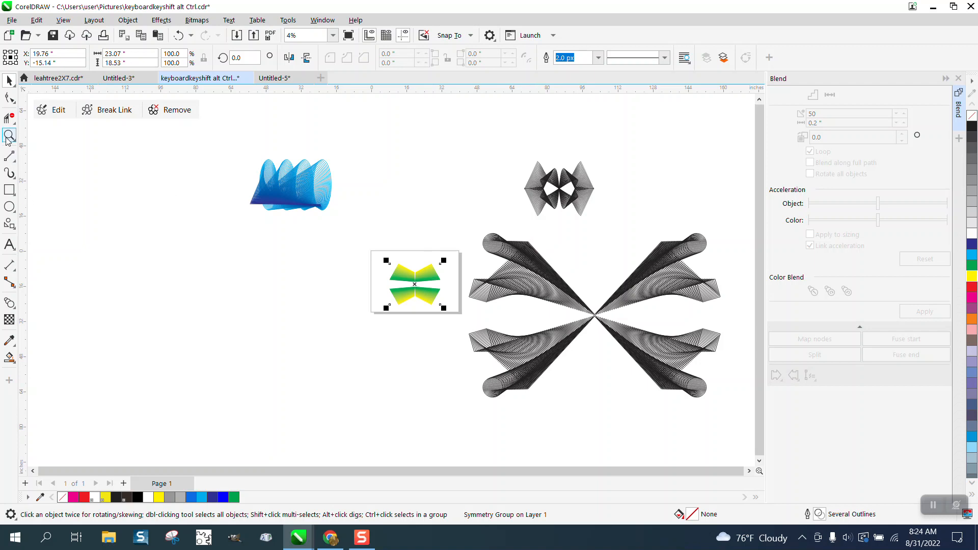
{"action": "left_click", "coordinate": [580, 196]}
{"action": "left_click", "coordinate": [14, 137]}
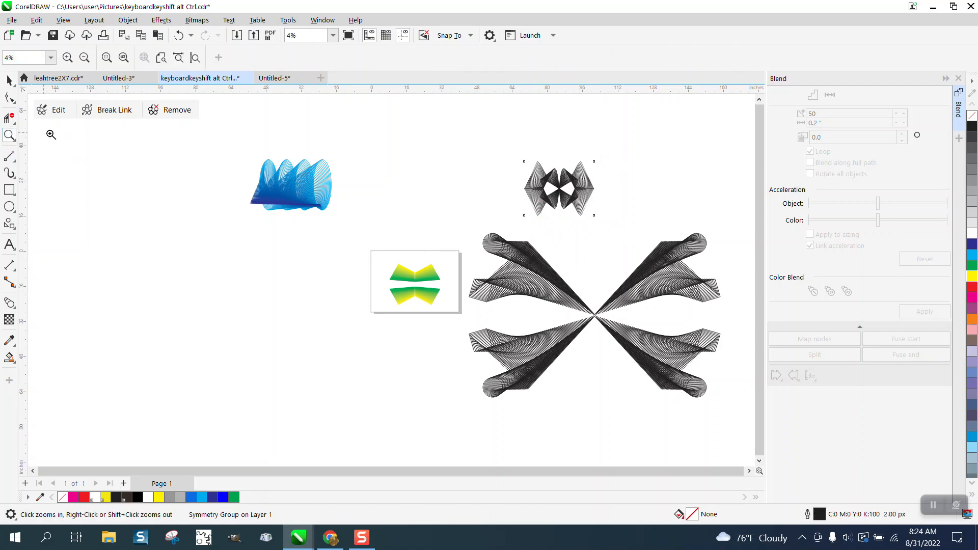
{"action": "left_click_drag", "start_coordinate": [529, 145], "coordinate": [647, 242]}
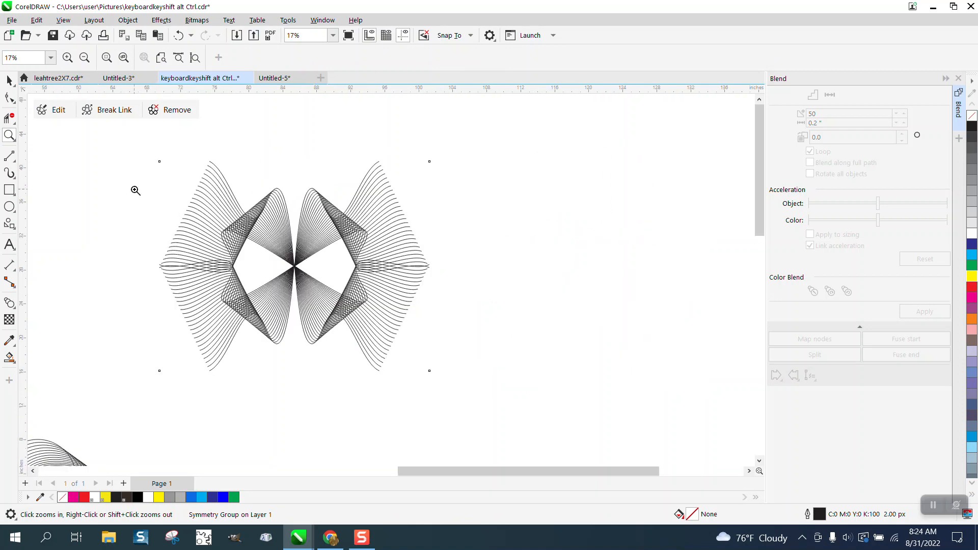
{"action": "left_click_drag", "start_coordinate": [131, 168], "coordinate": [499, 345]}
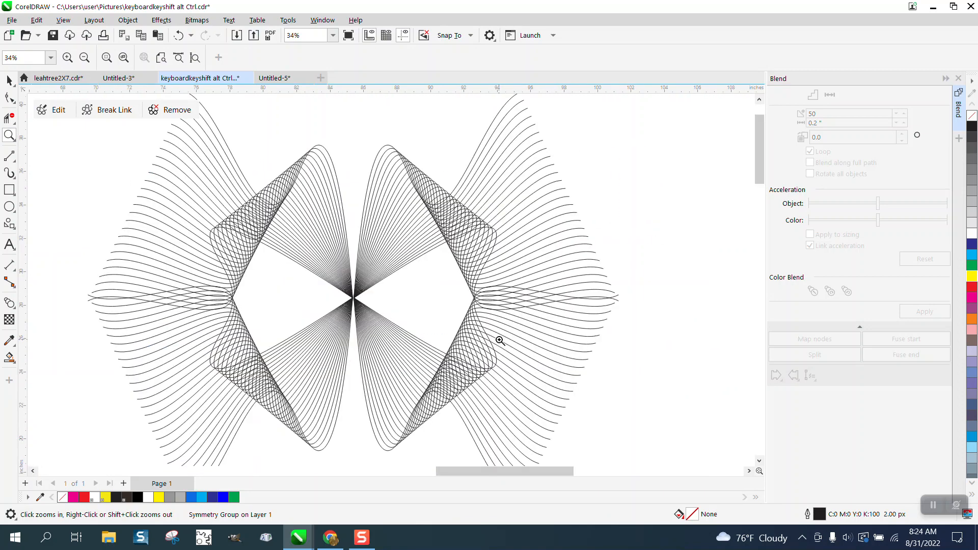
{"action": "scroll", "coordinate": [499, 336], "scroll_direction": "down", "scroll_amount": 1}
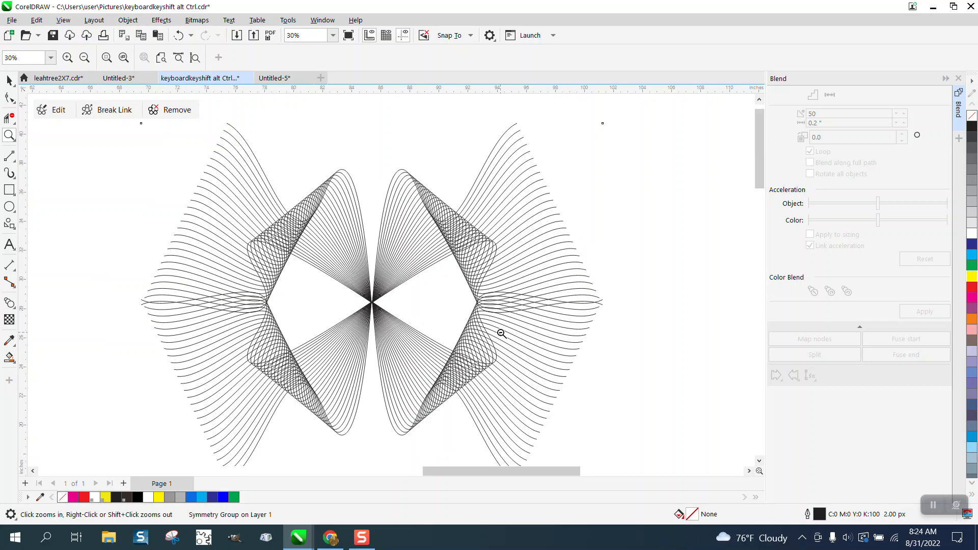